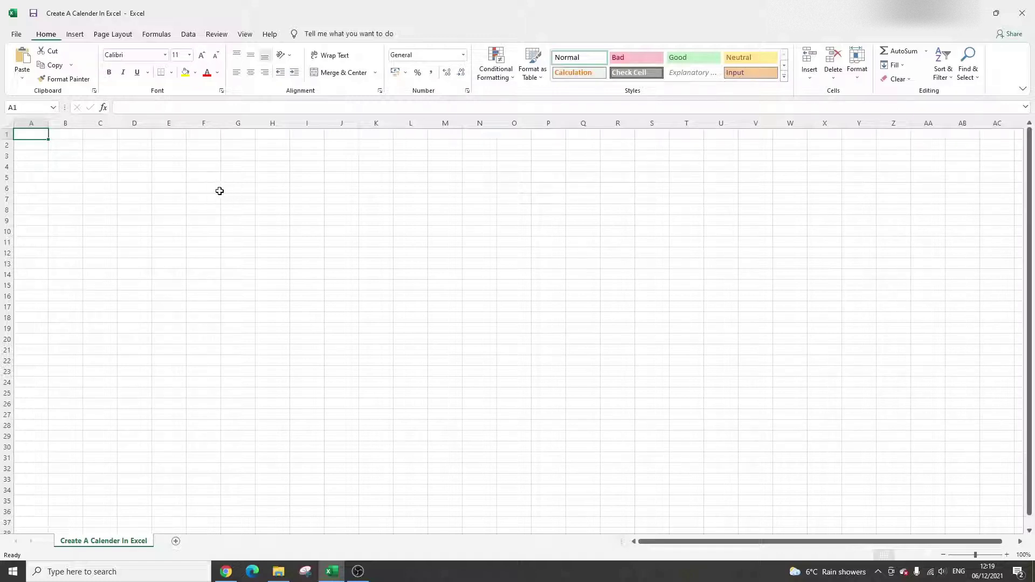
Step: Search the online templates for new workbooks with the term "calender"
click(19, 35)
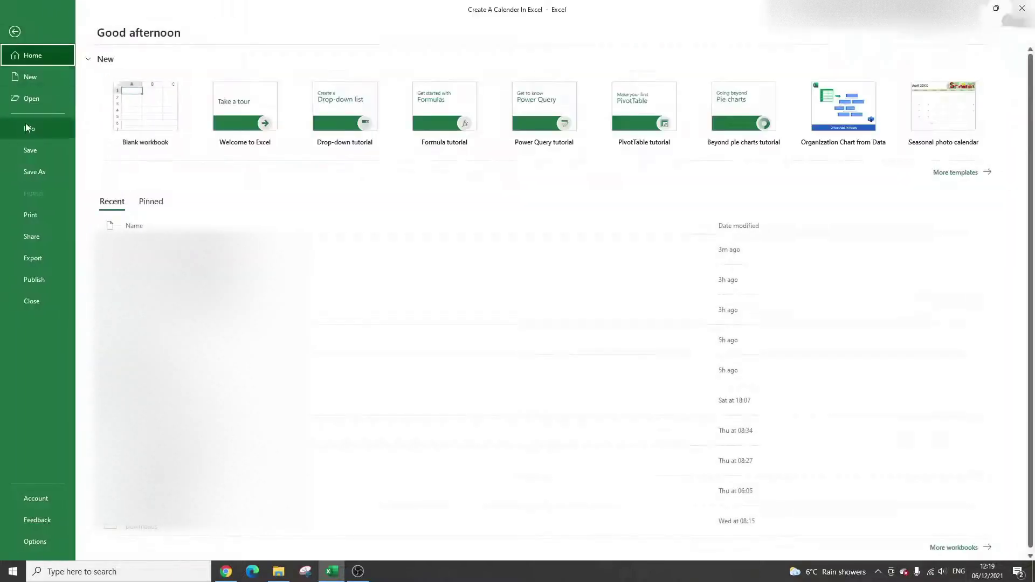
click(37, 75)
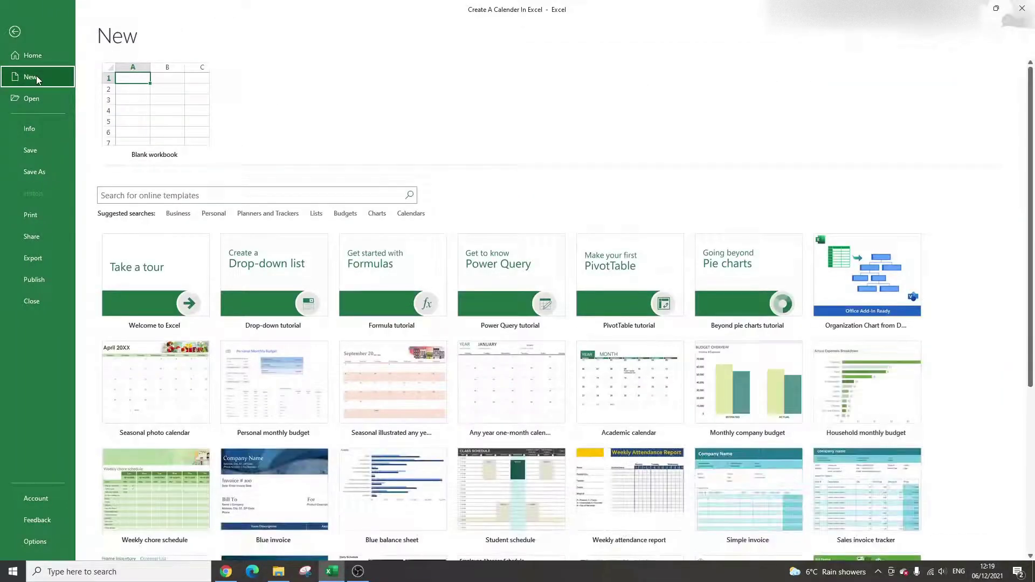
click(139, 193)
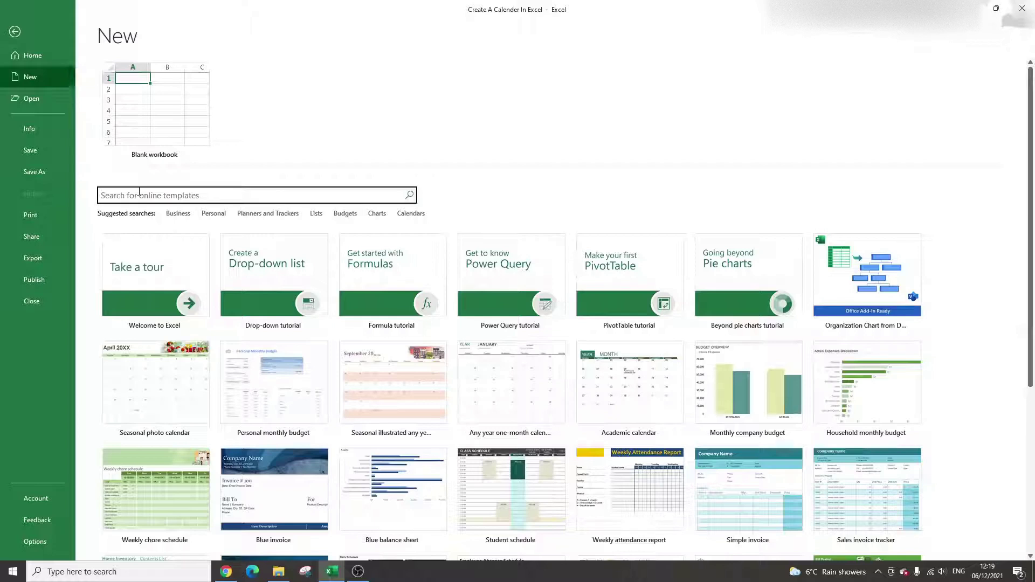
text(cale)
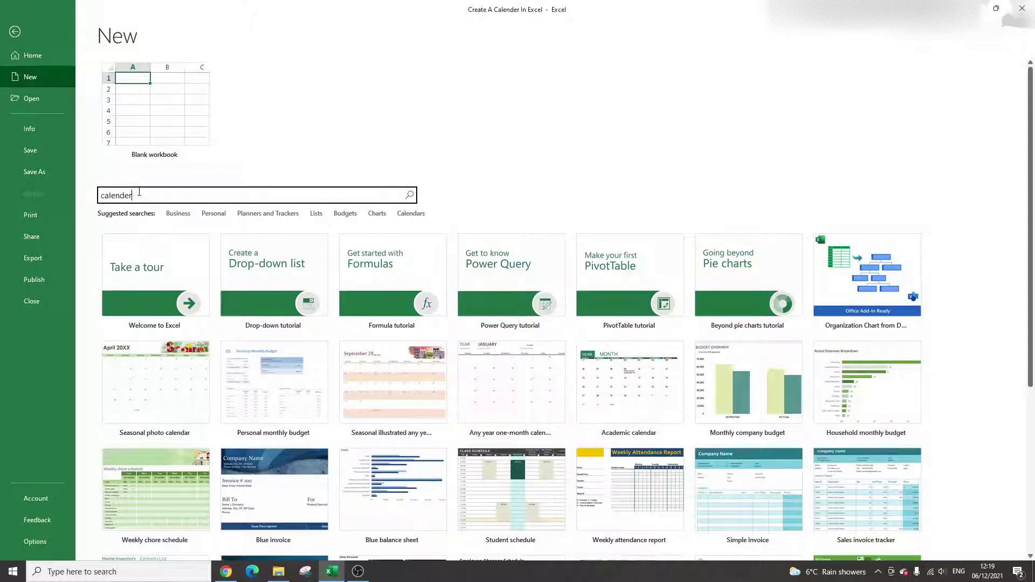
text(nder)
key(Return)
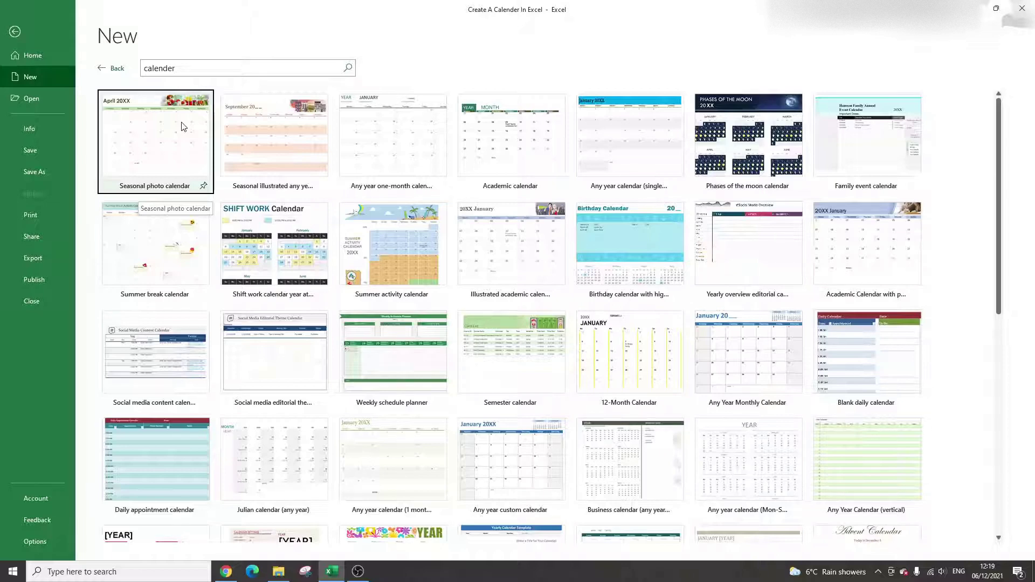
Step: Browse the calendar templates and create a new workbook from the Academic calendar template
scroll(390, 161, down, 3)
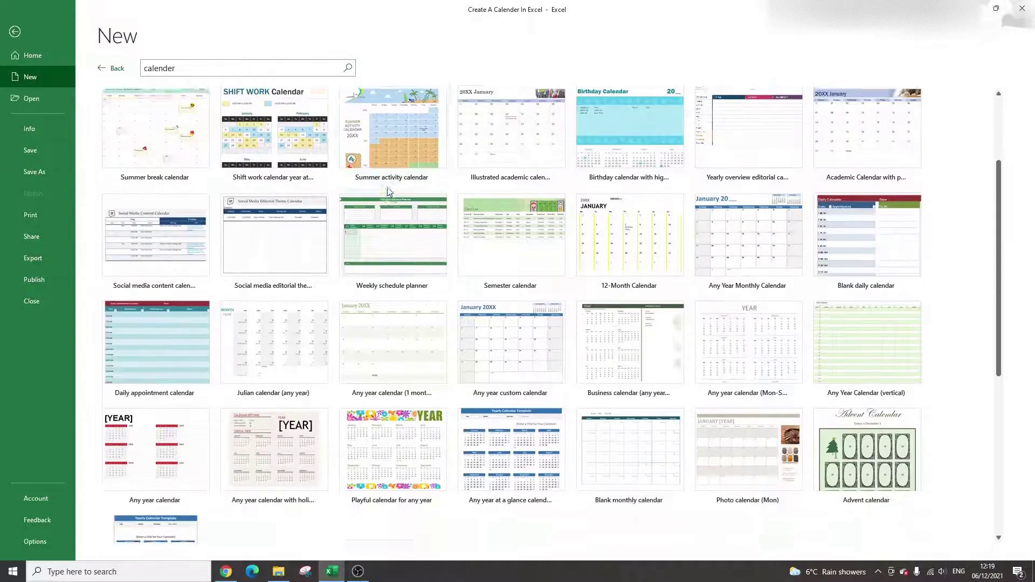
scroll(389, 192, down, 1)
scroll(388, 192, down, 1)
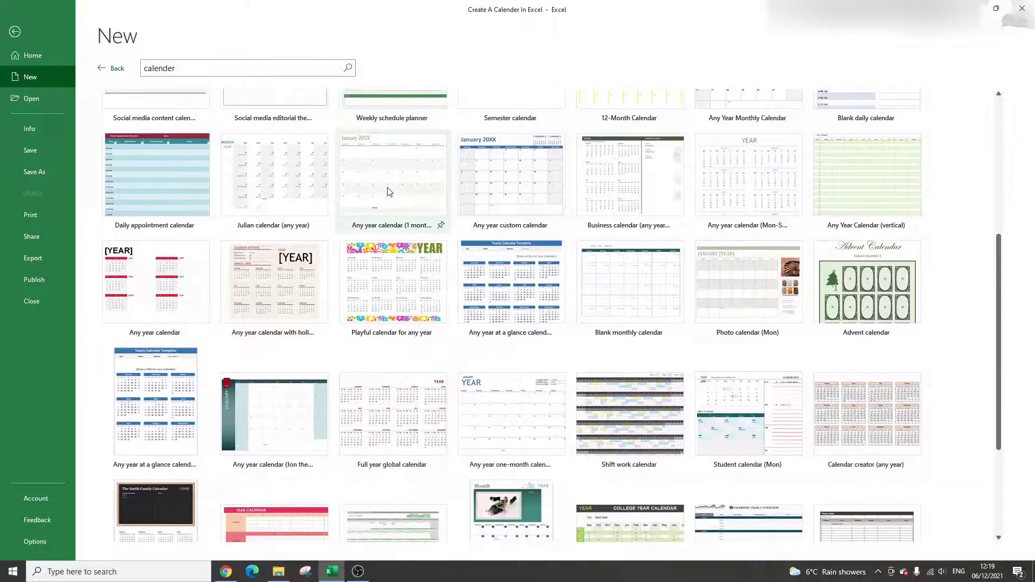
scroll(385, 193, up, 4)
scroll(385, 194, up, 1)
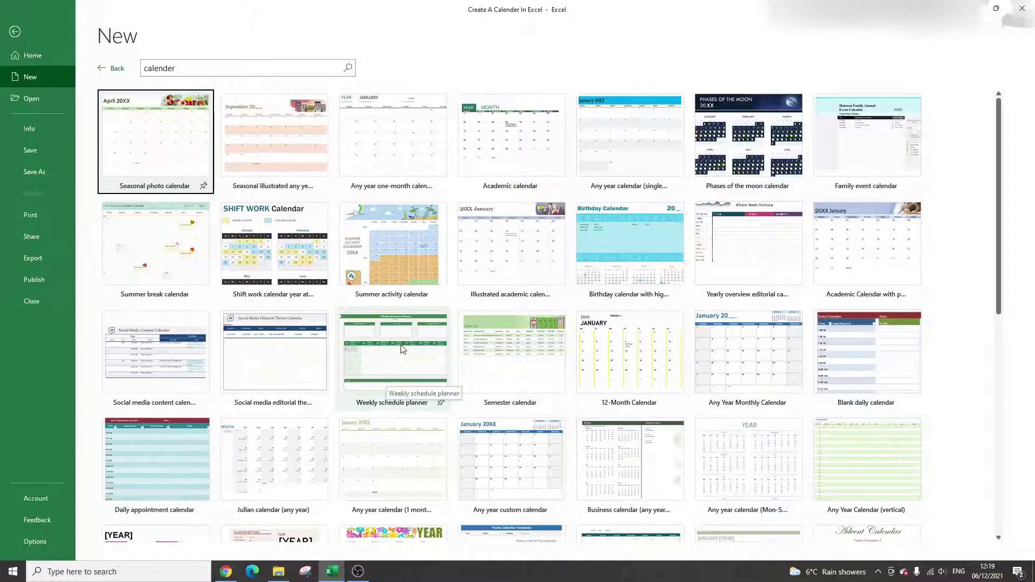
click(501, 139)
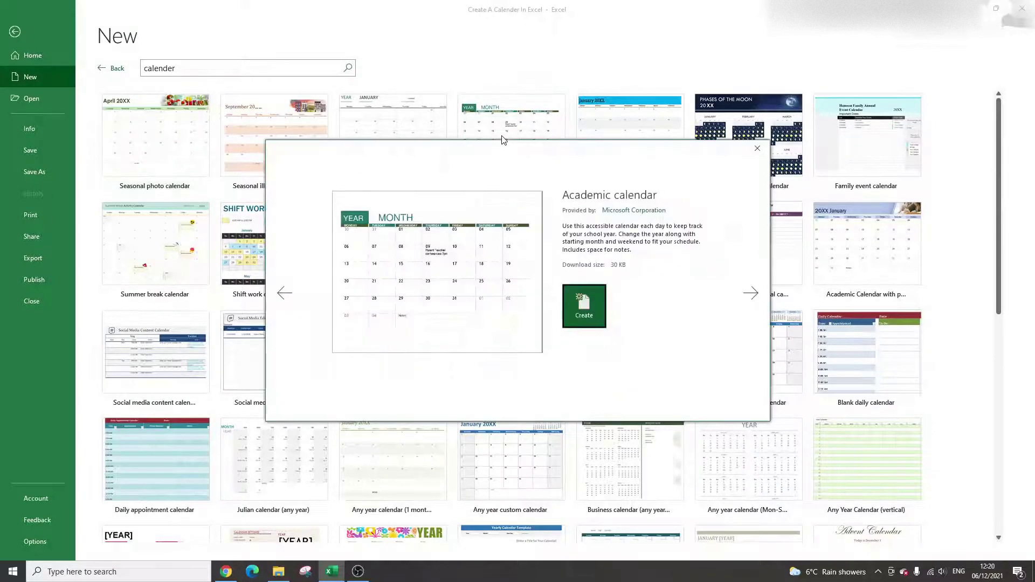
click(584, 303)
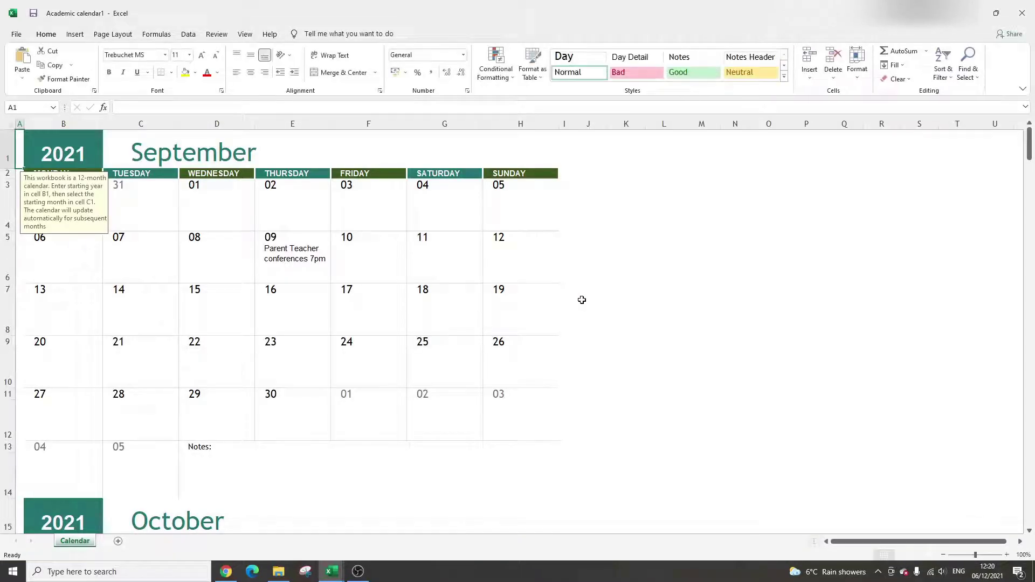
click(661, 271)
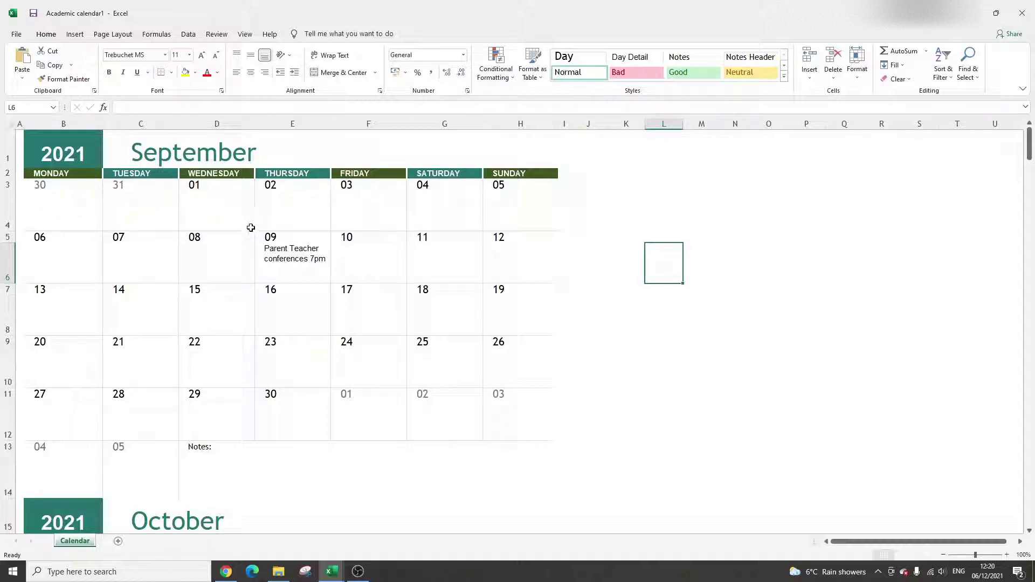
Step: Set the calendar's starting year in cell B1 to 2022 and inspect the date formula in cell D3
click(72, 156)
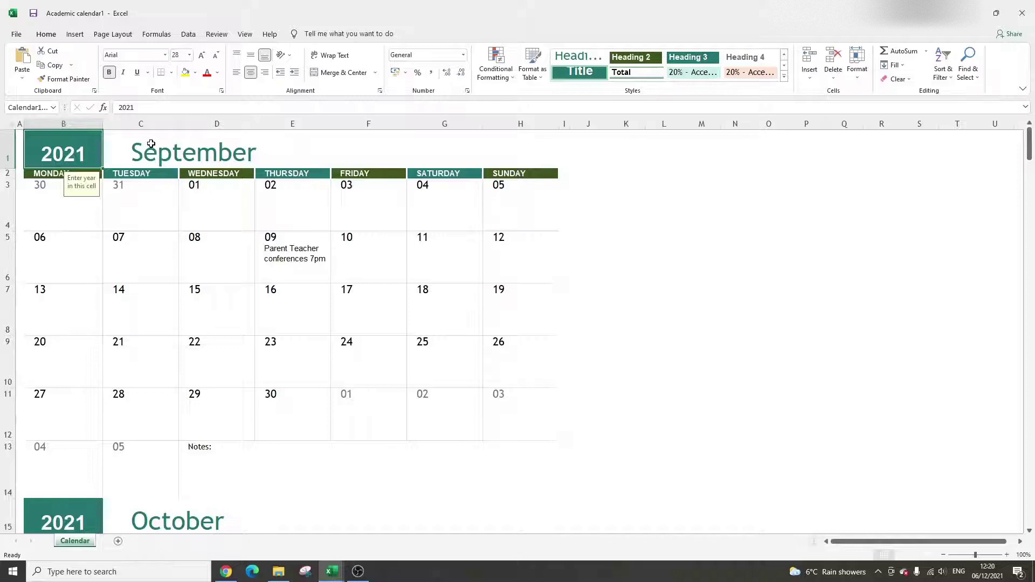
text(2022)
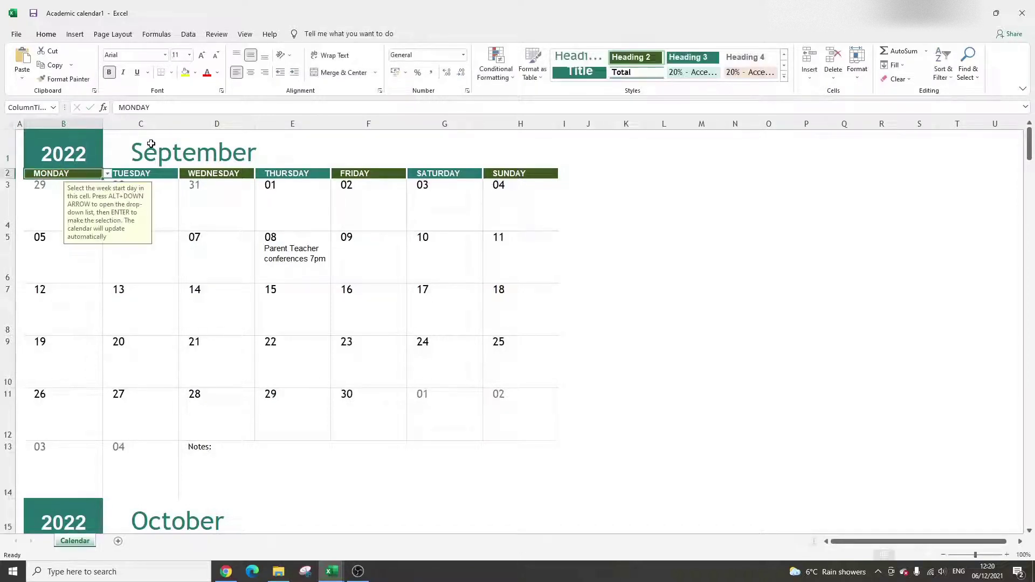
click(666, 205)
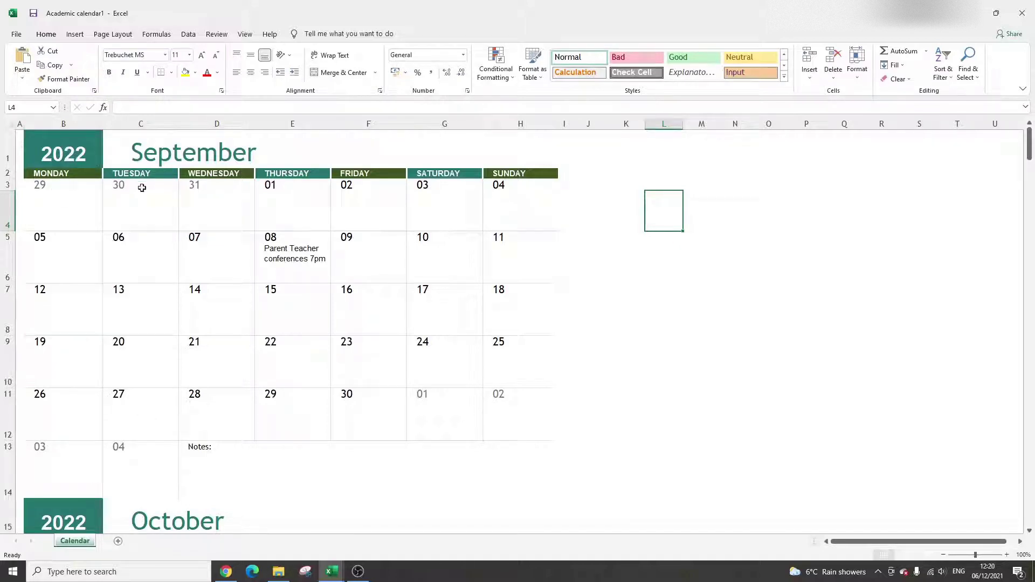
click(200, 191)
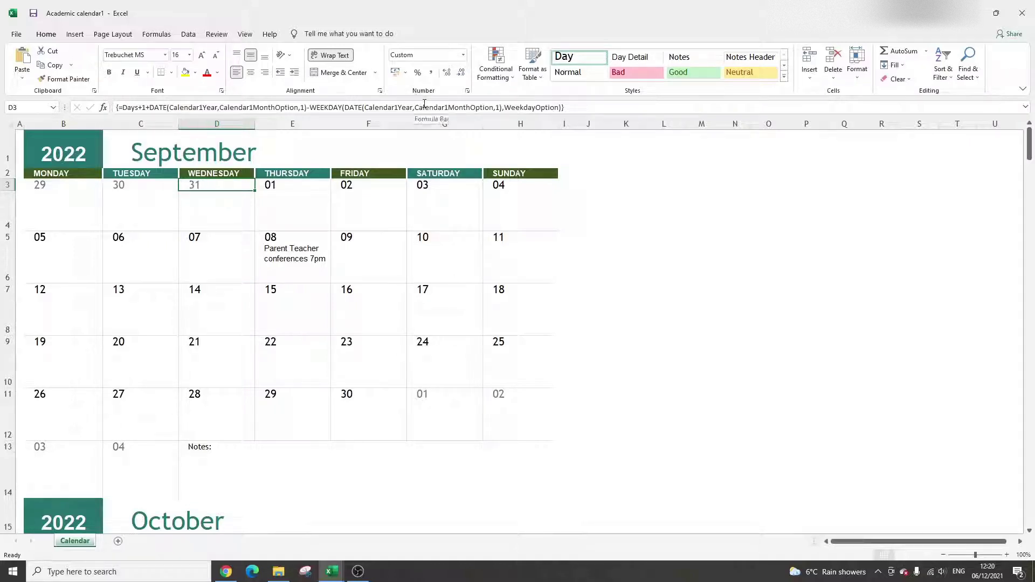
click(676, 213)
Step: Set the calendar's starting year to 2023 and check the dates in the first week of September
click(79, 156)
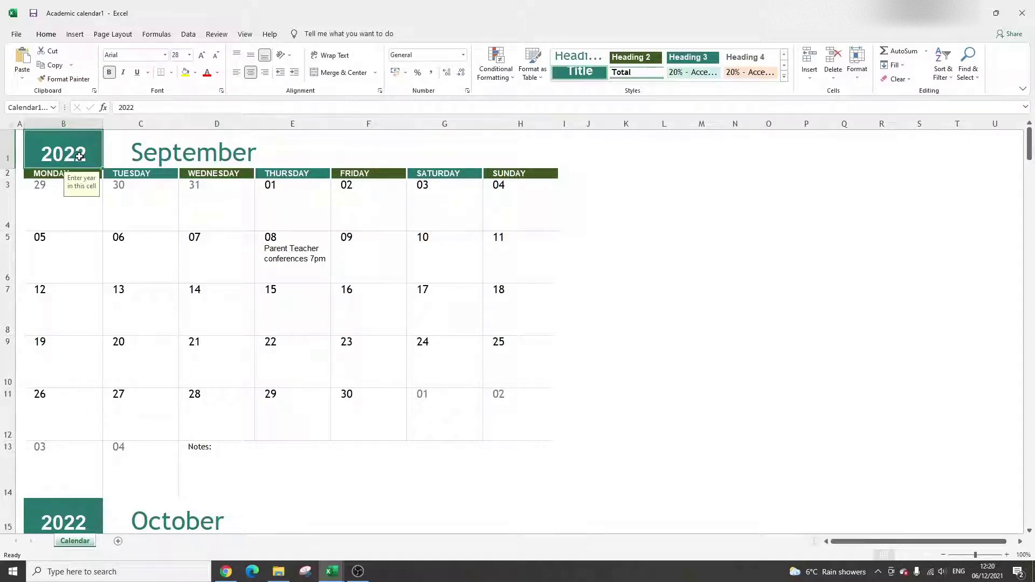
text(2023)
key(Return)
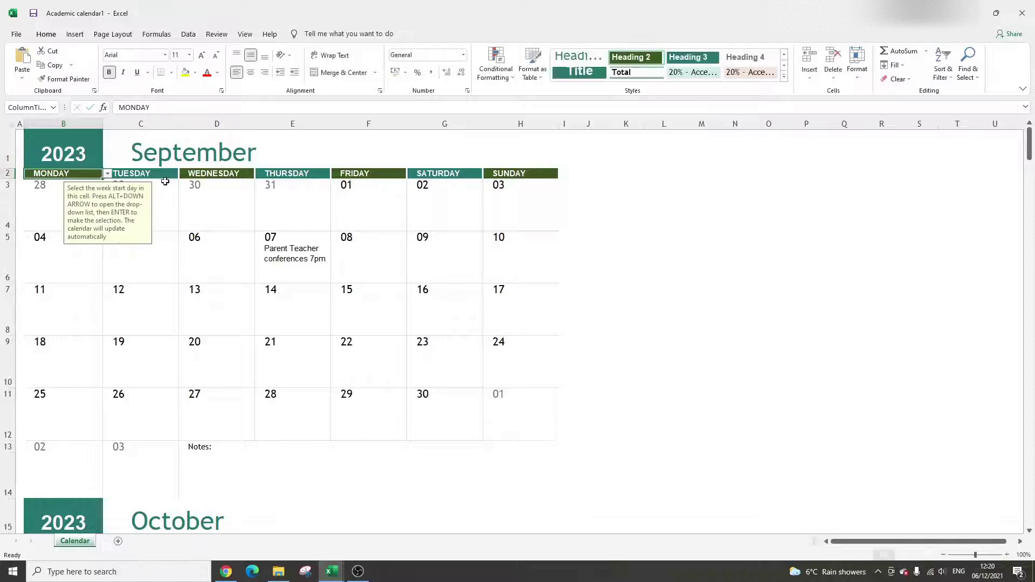
click(197, 194)
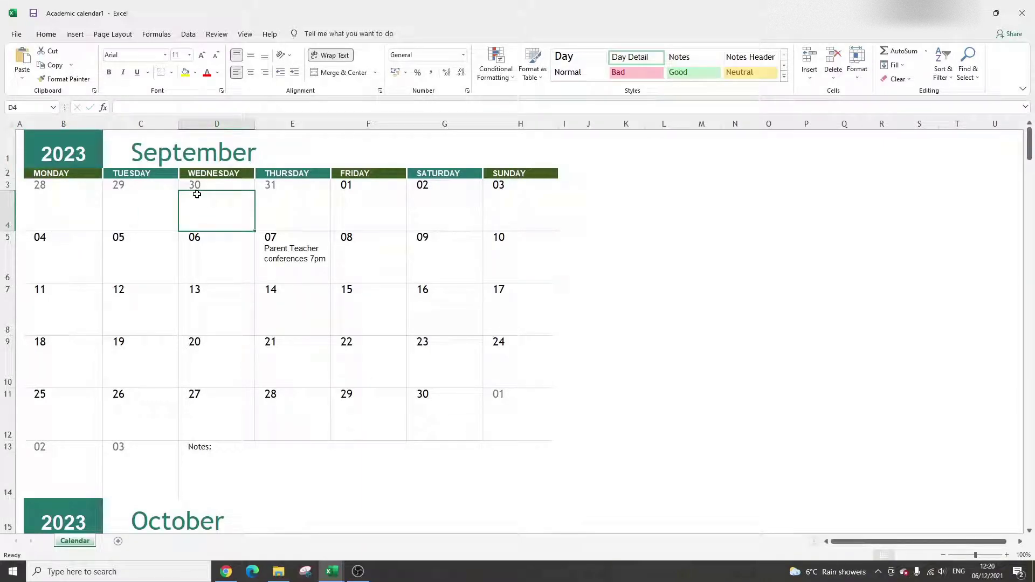
click(125, 187)
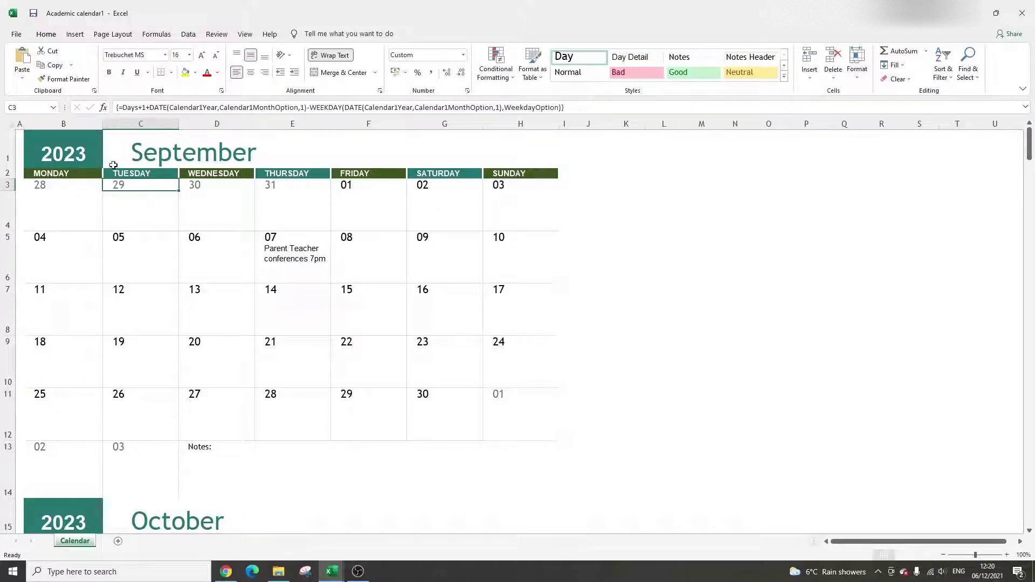
Step: Set the calendar's starting year in cell B1 to 2021
click(79, 152)
text(2021)
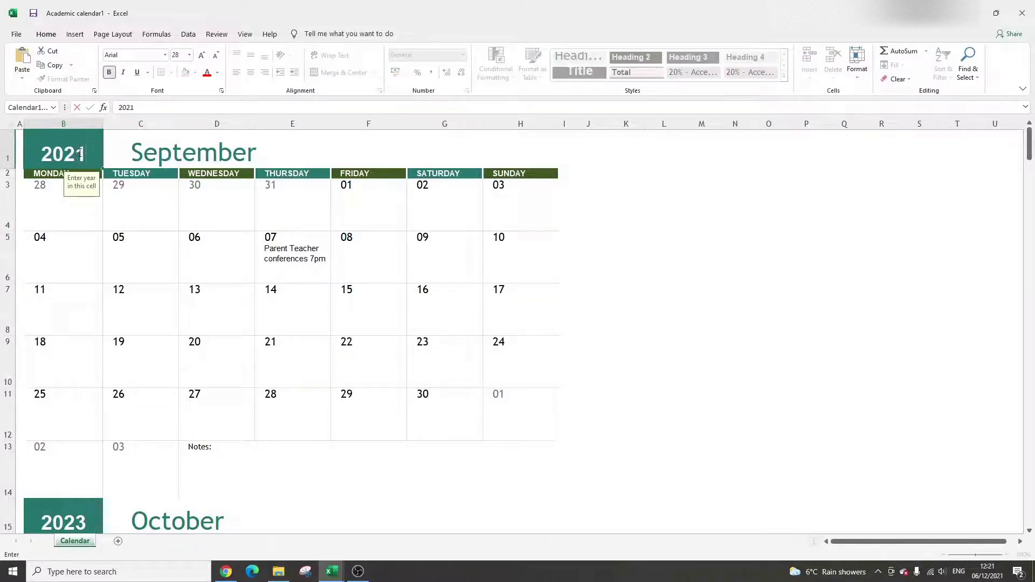
key(Return)
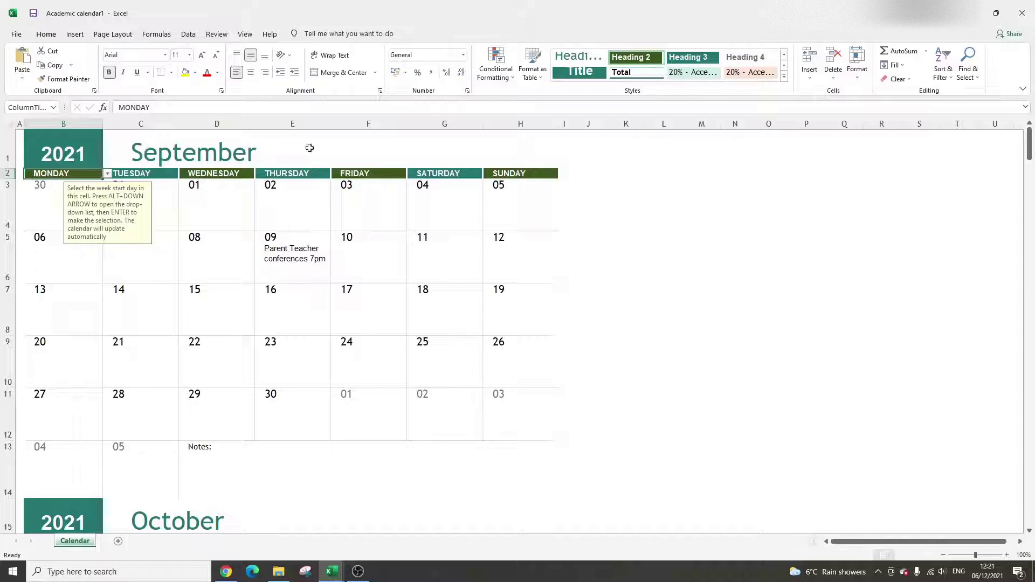
click(582, 210)
Step: Set the starting year above the September calendar to 2022
click(58, 141)
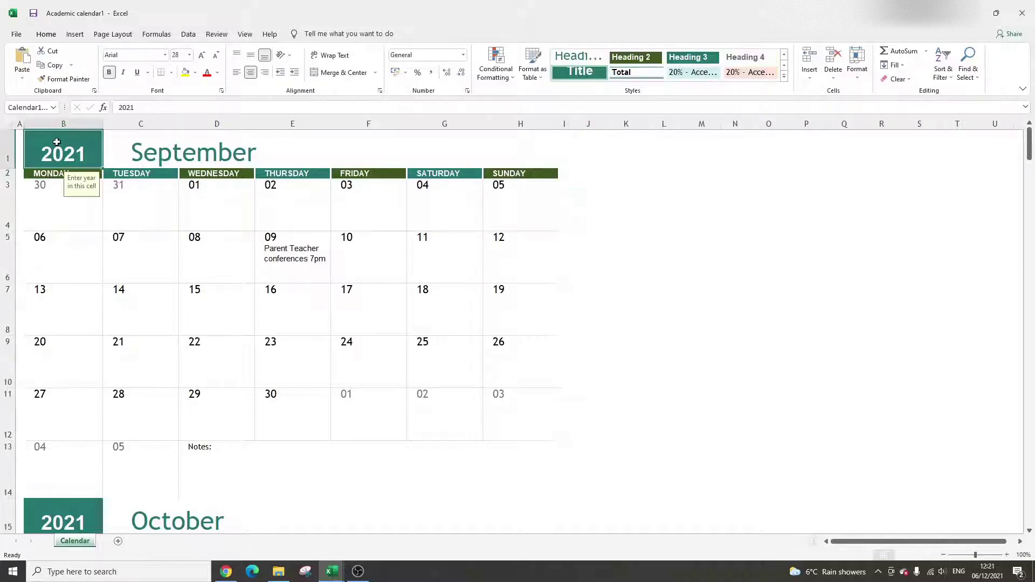
text(2022)
key(Return)
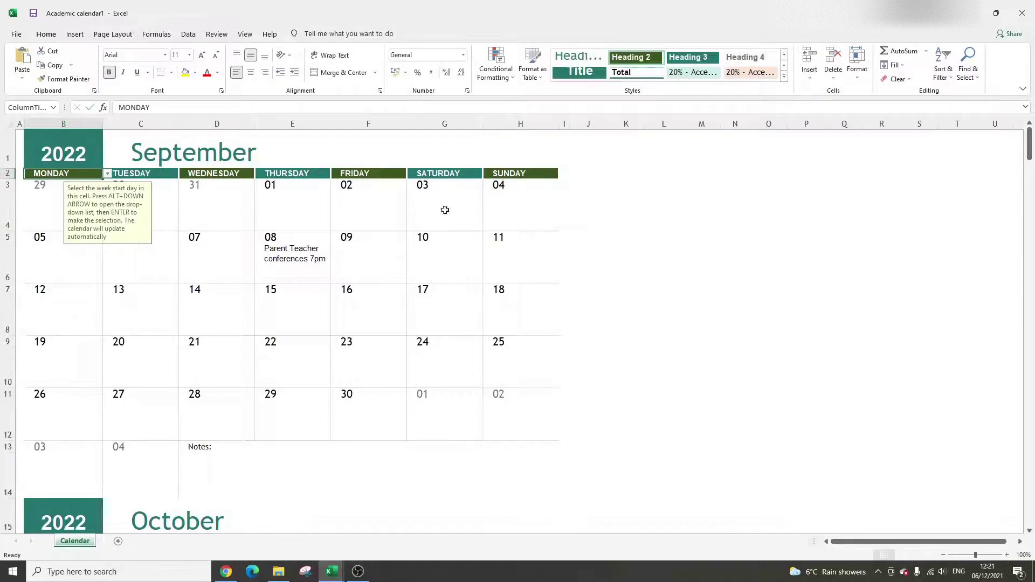
click(633, 273)
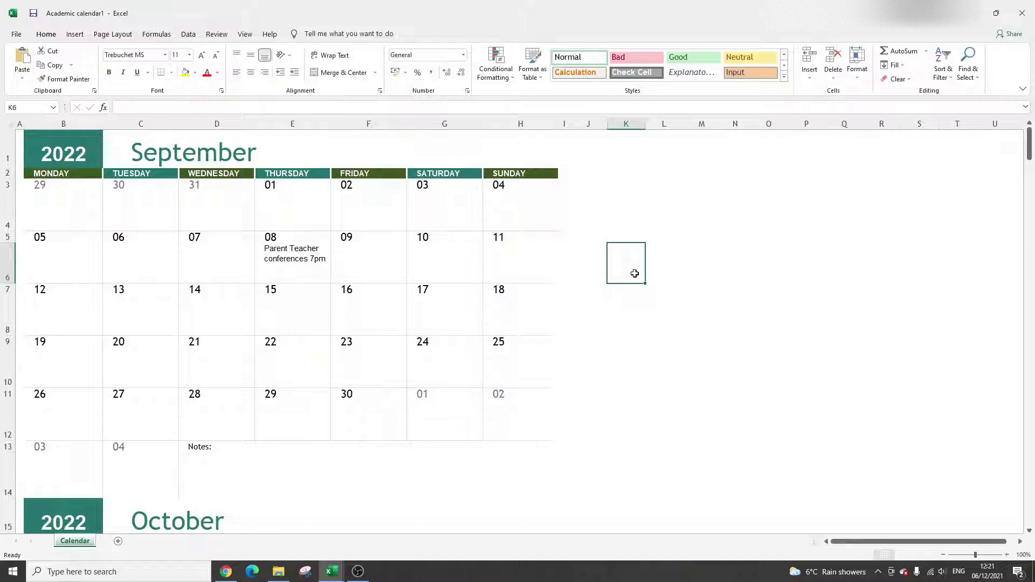
Step: Delete the "Parent Teacher conferences 7pm" entry under Thursday 08 September and look over the October calendar
click(308, 262)
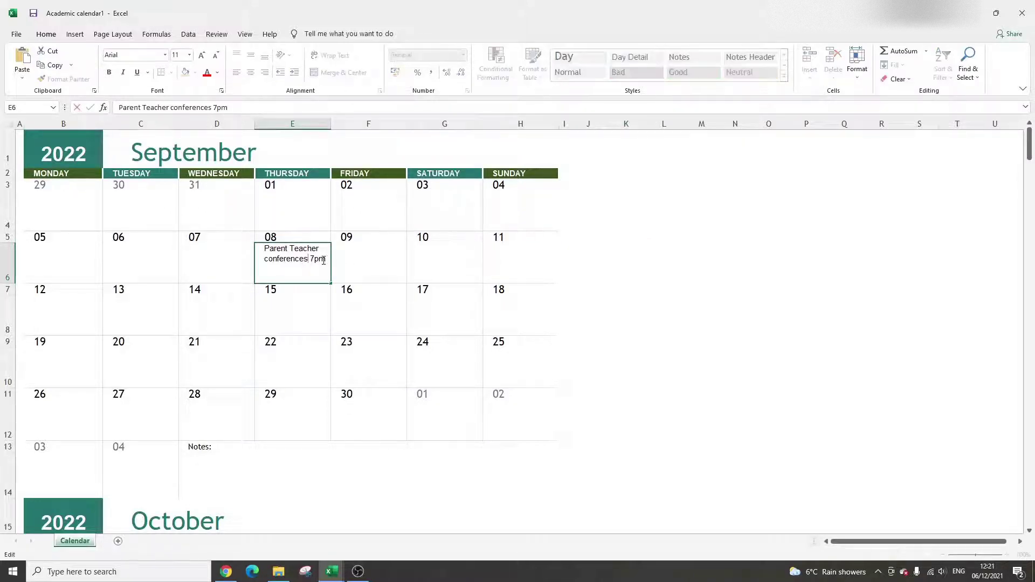
key(Delete)
click(630, 275)
scroll(607, 281, down, 8)
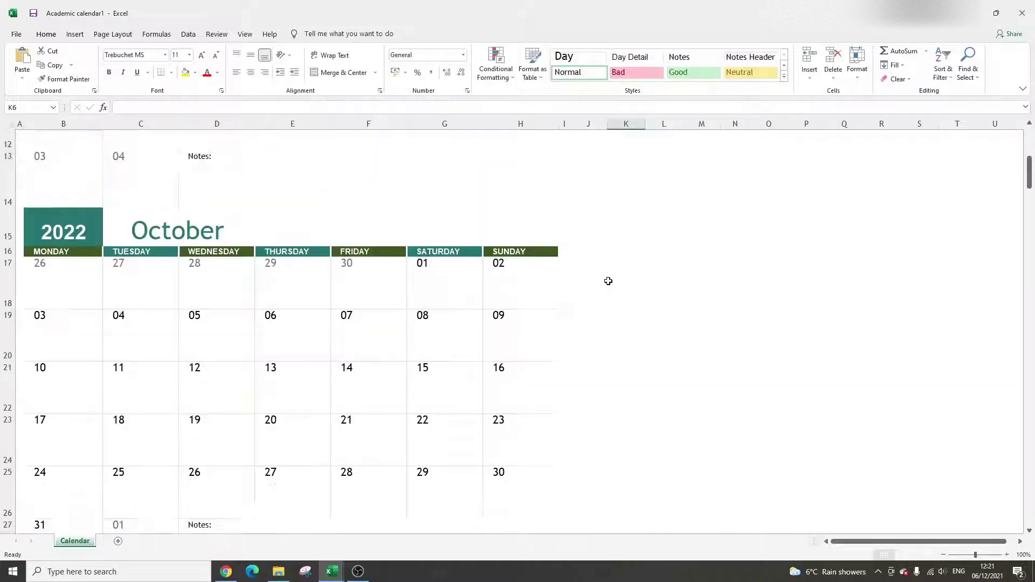
scroll(608, 280, up, 8)
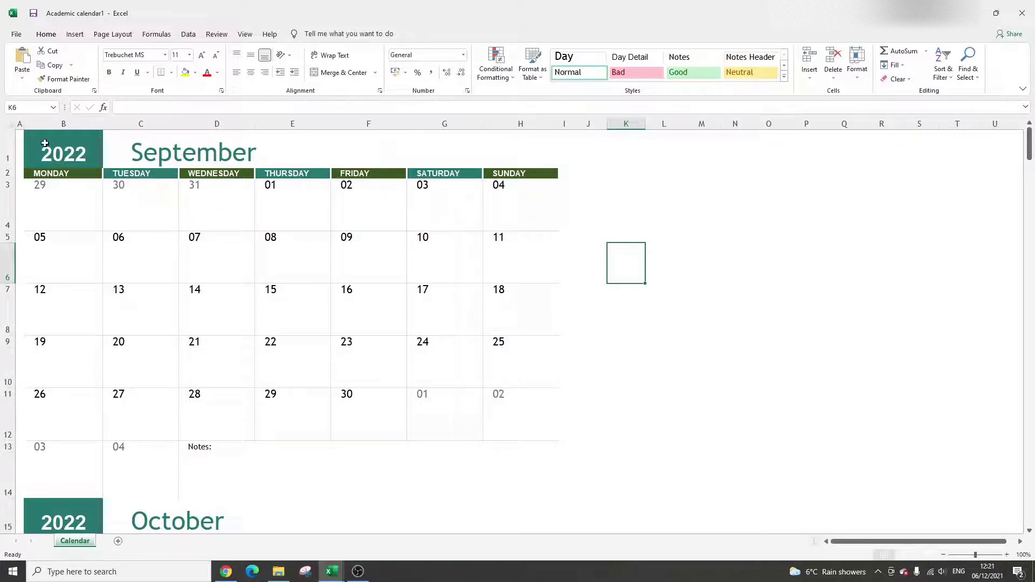
click(64, 123)
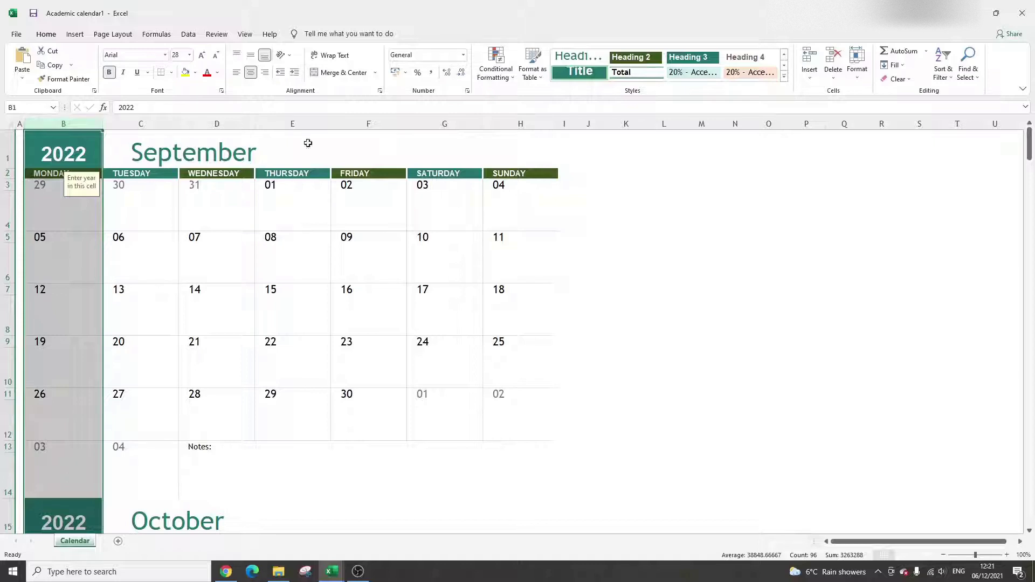
click(629, 197)
click(91, 125)
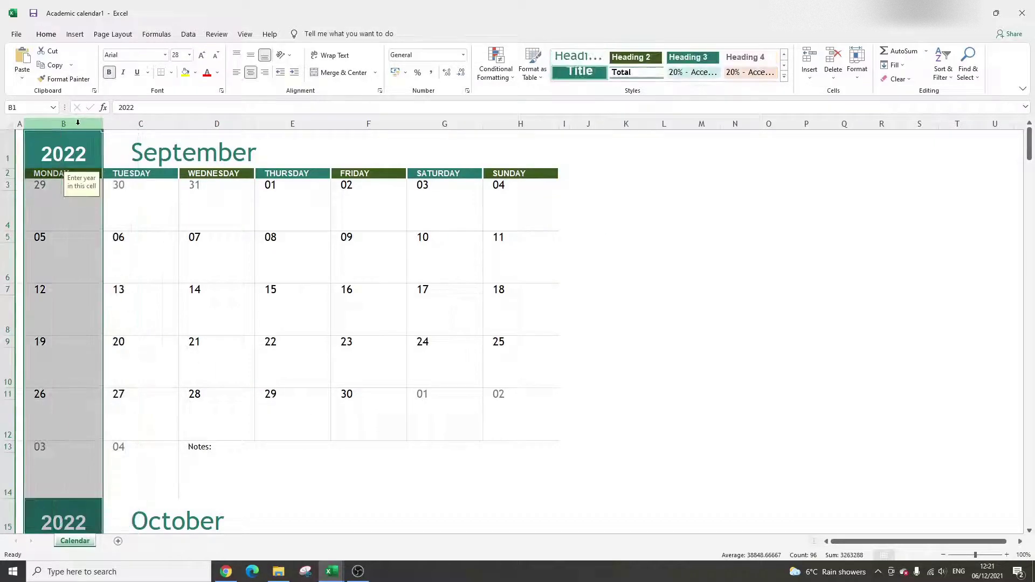
Step: Try the Organic theme with the whole calendar sheet selected and undo the theme change
click(7, 125)
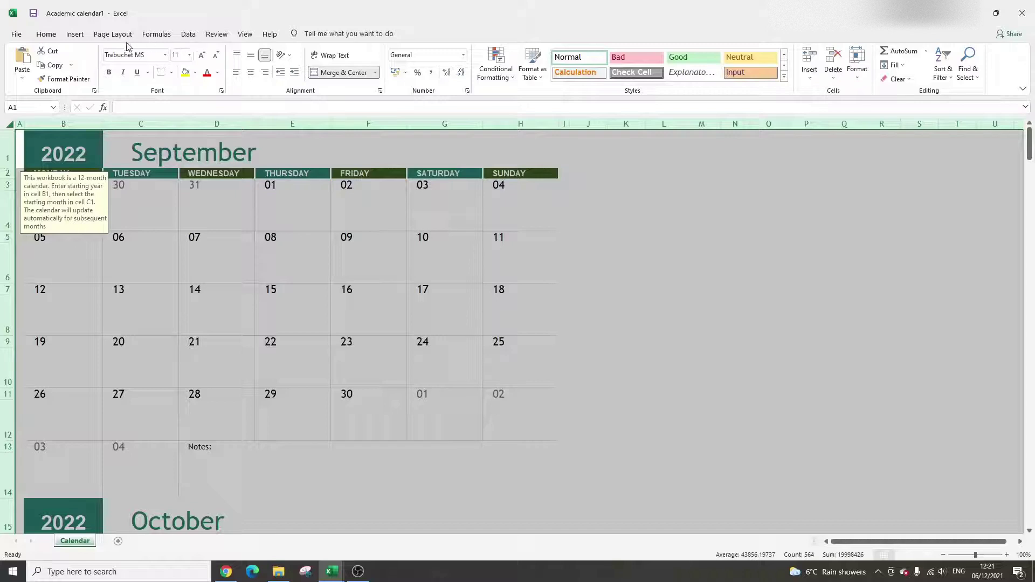
click(110, 35)
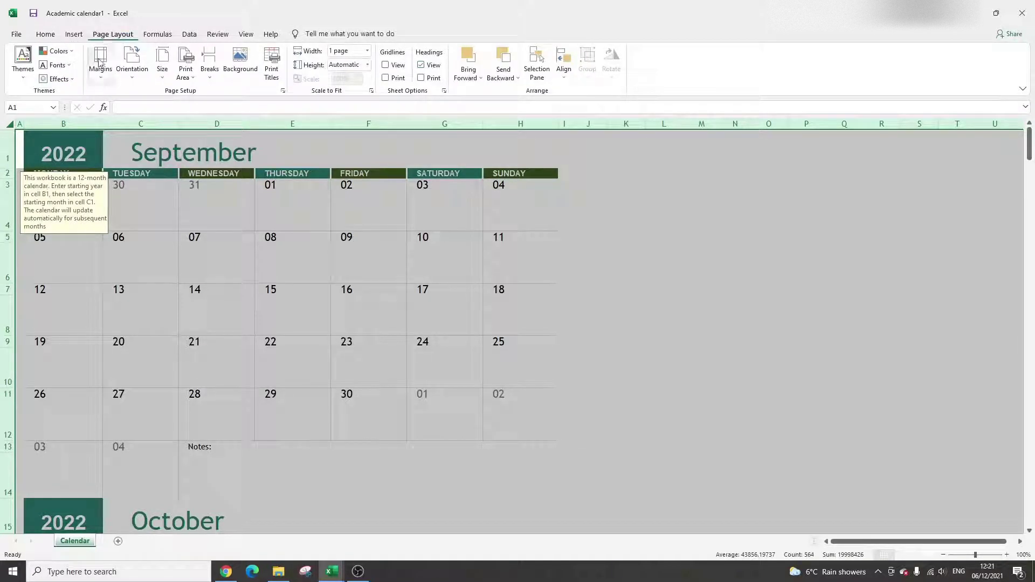
click(23, 79)
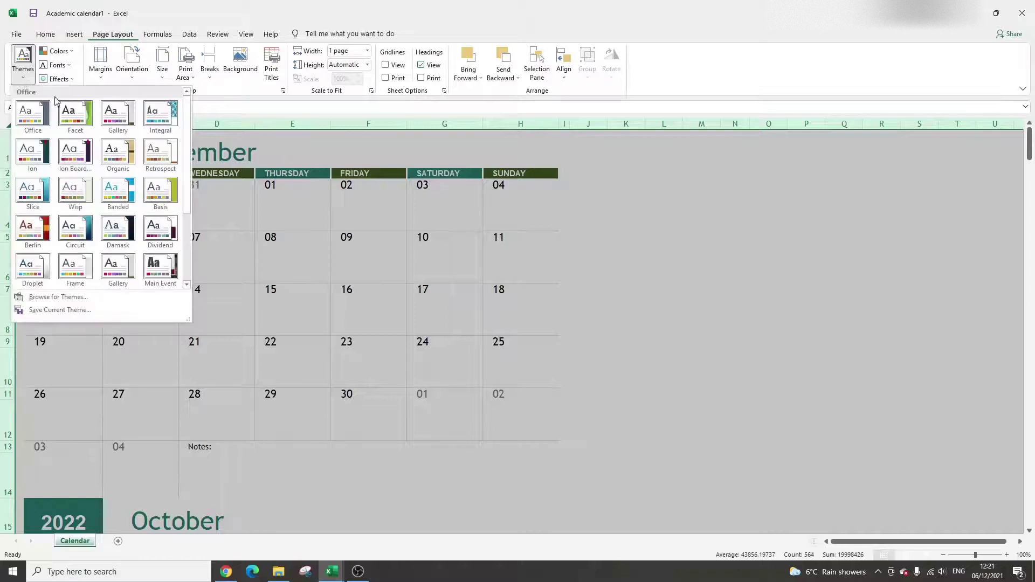
click(116, 165)
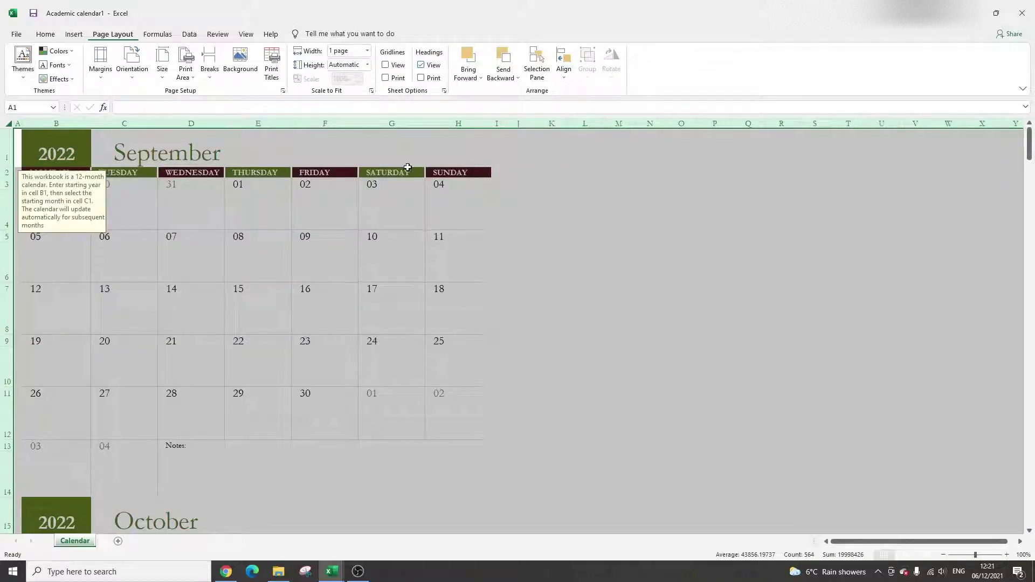
click(44, 36)
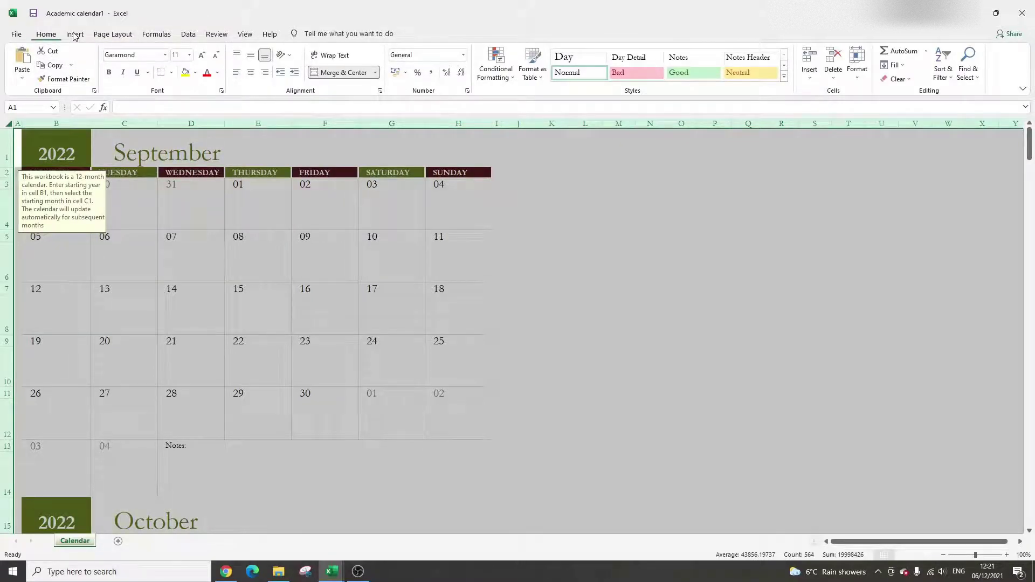
key(ctrl+z)
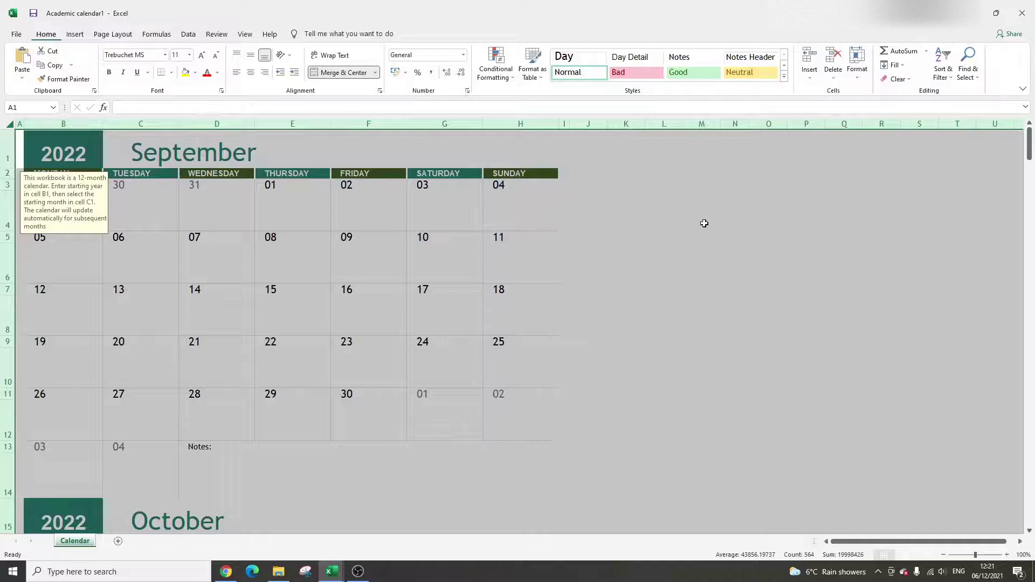
Step: Browse the available themes with the whole calendar sheet selected and try the Grayscale colour scheme
click(666, 222)
click(11, 123)
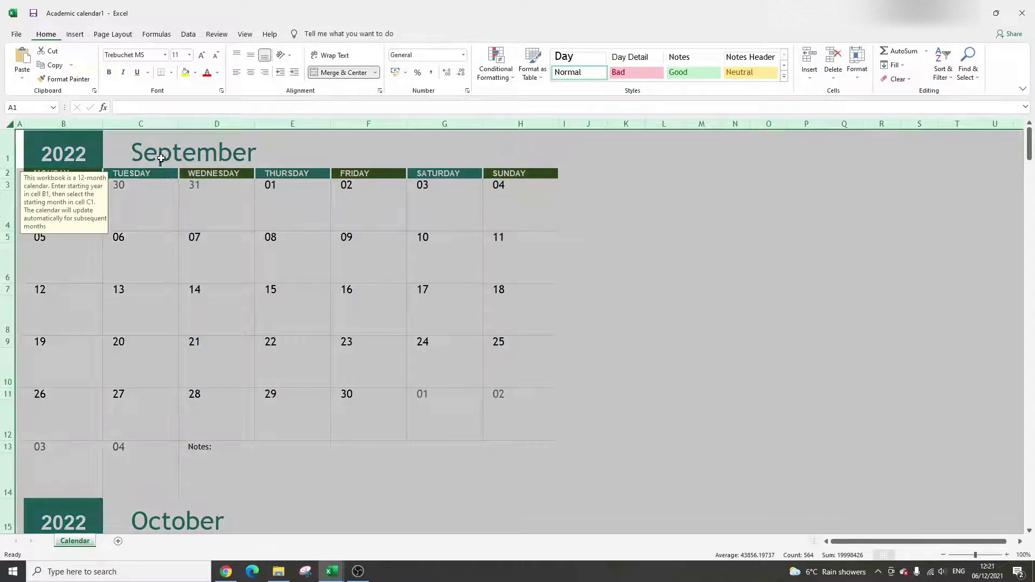
click(121, 38)
click(23, 60)
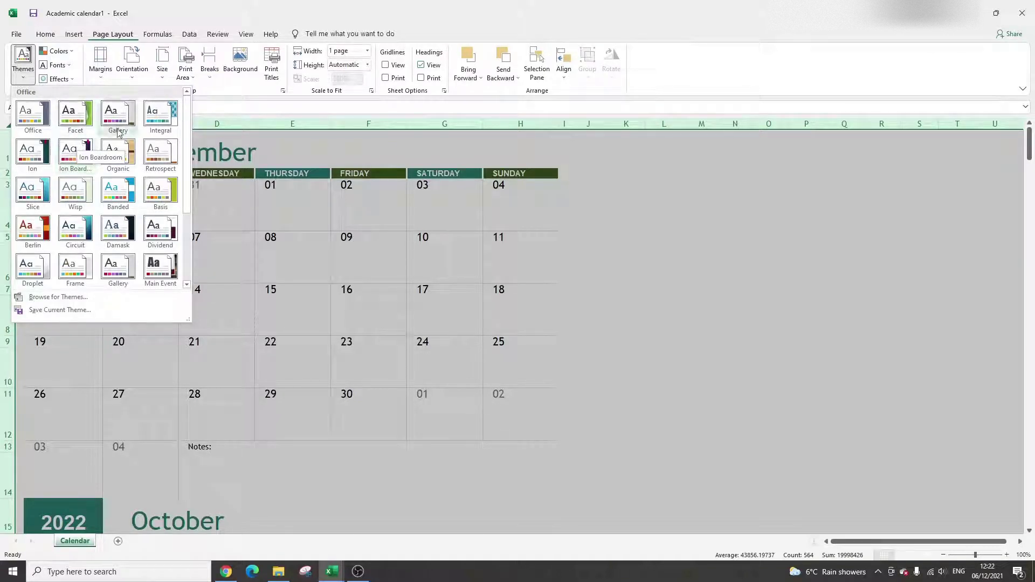
mouse_move(186, 159)
mouse_down()
mouse_move(189, 224)
mouse_move(196, 148)
mouse_up()
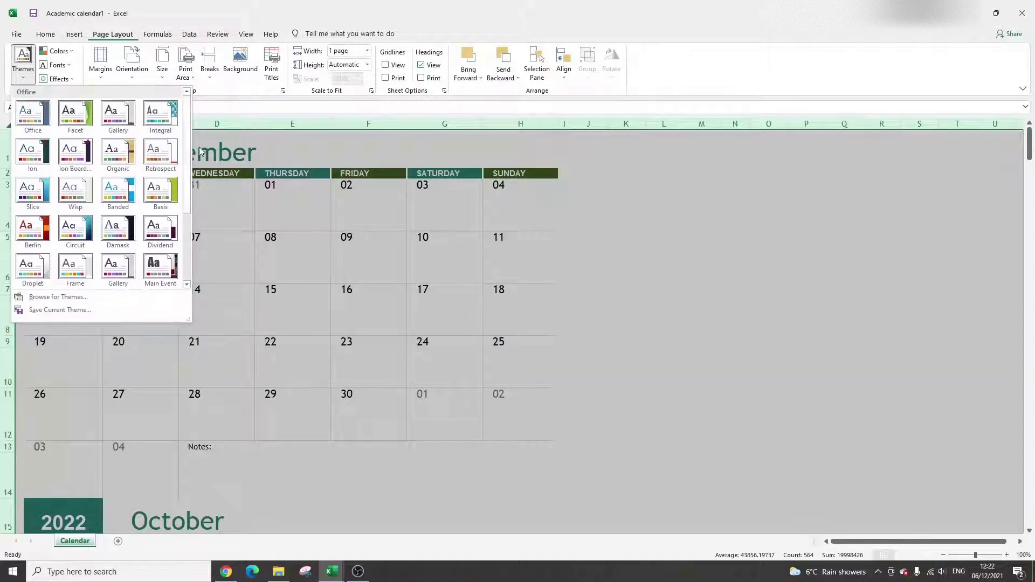
click(66, 54)
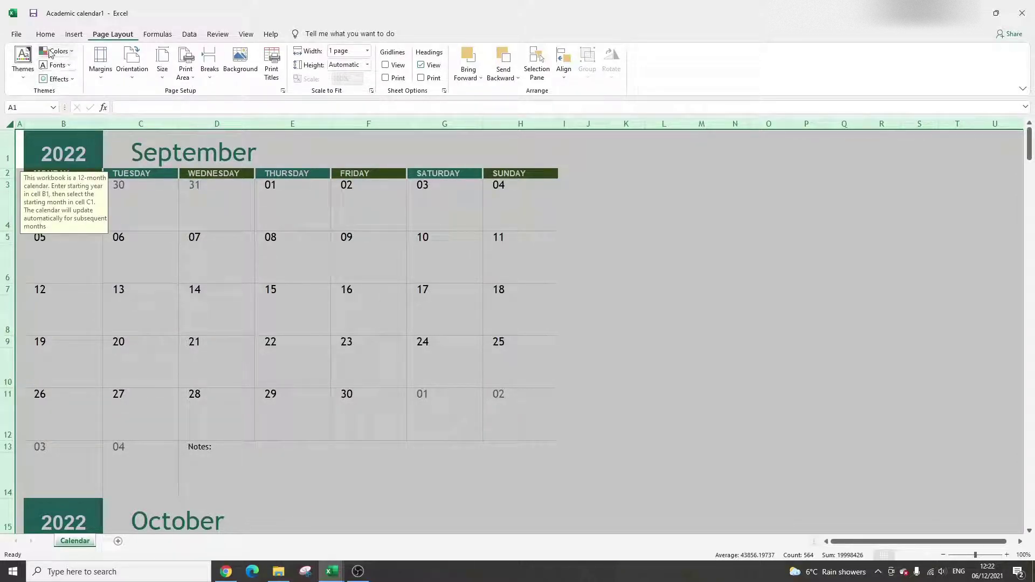
click(70, 52)
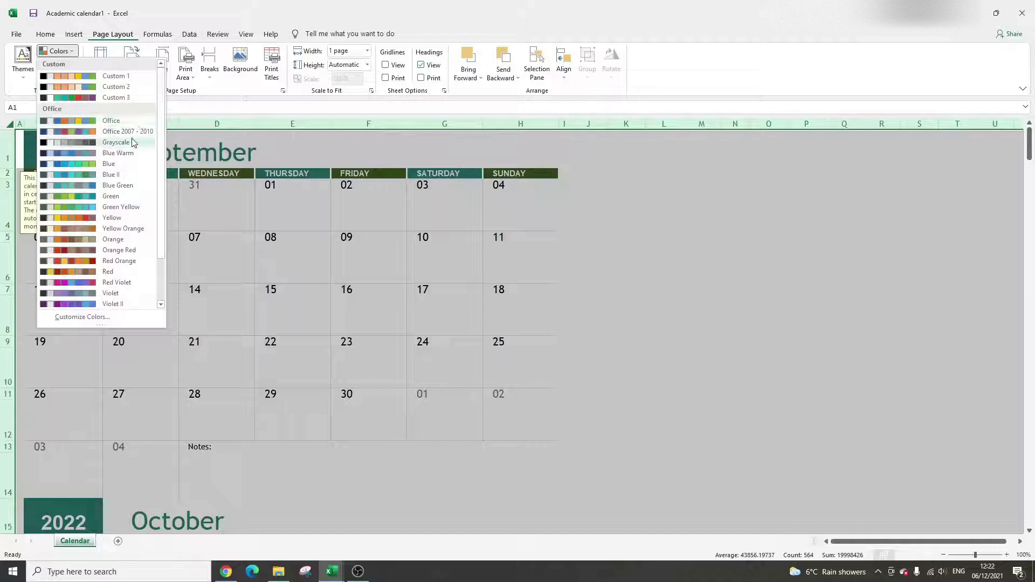
click(133, 142)
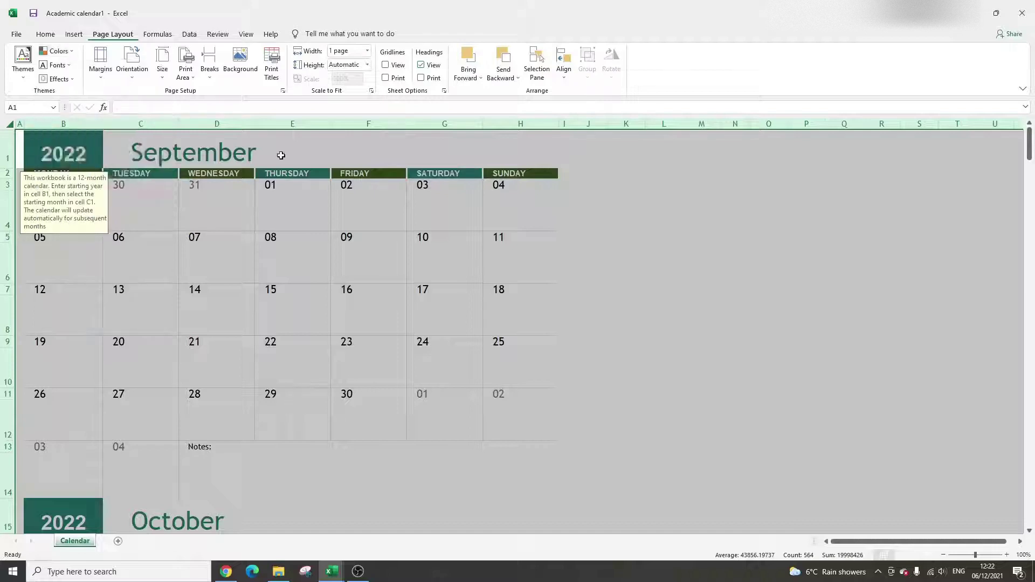
Step: Look over the theme colour, font and effect options and undo the Grayscale colour change
click(69, 54)
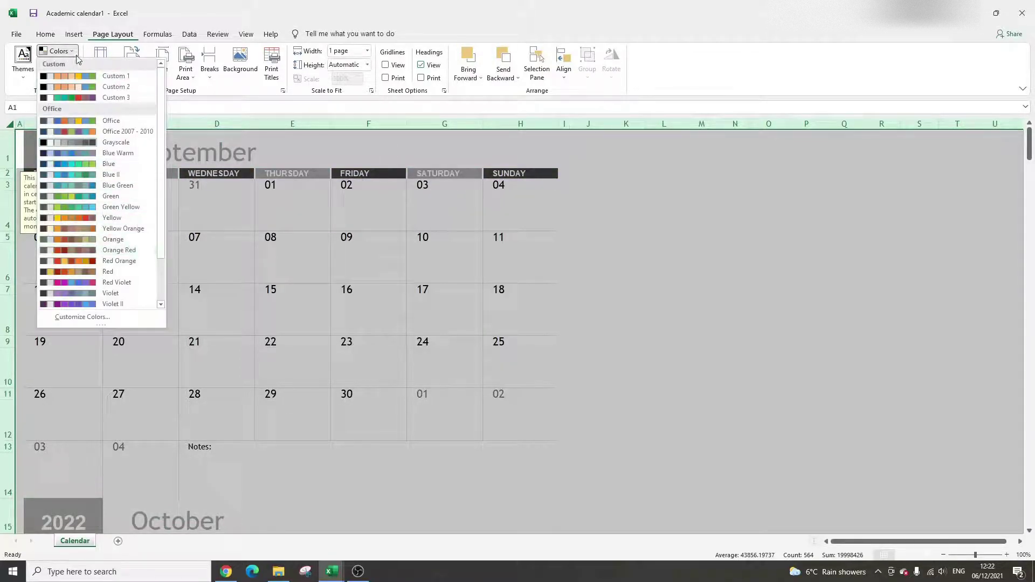
click(76, 56)
click(60, 64)
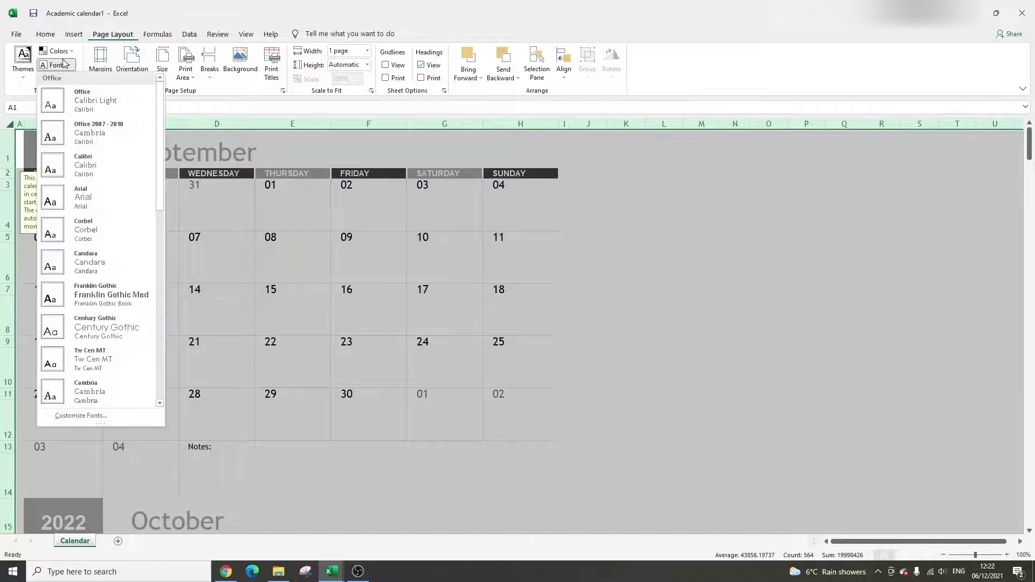
click(64, 65)
click(71, 80)
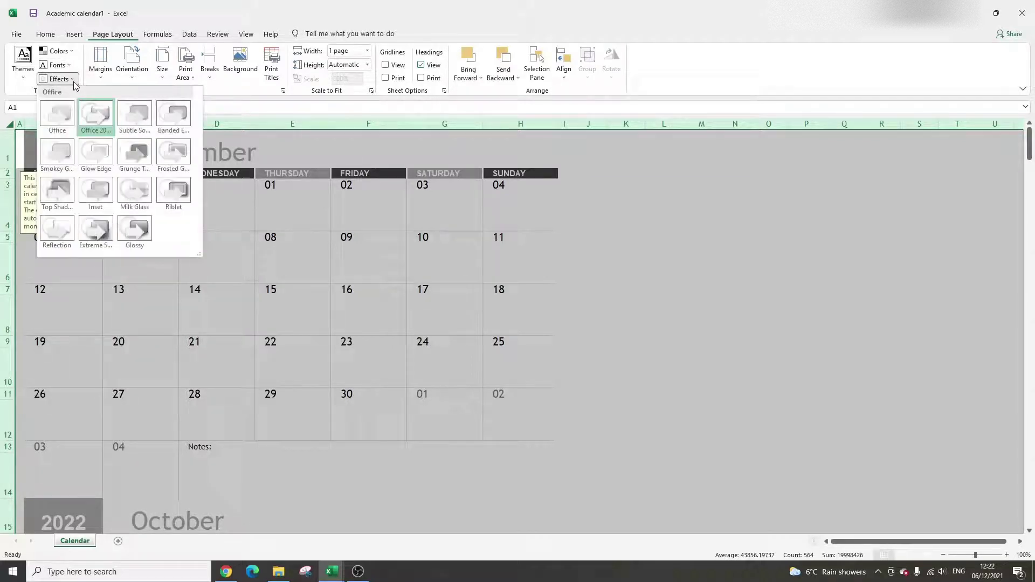
click(74, 84)
click(608, 256)
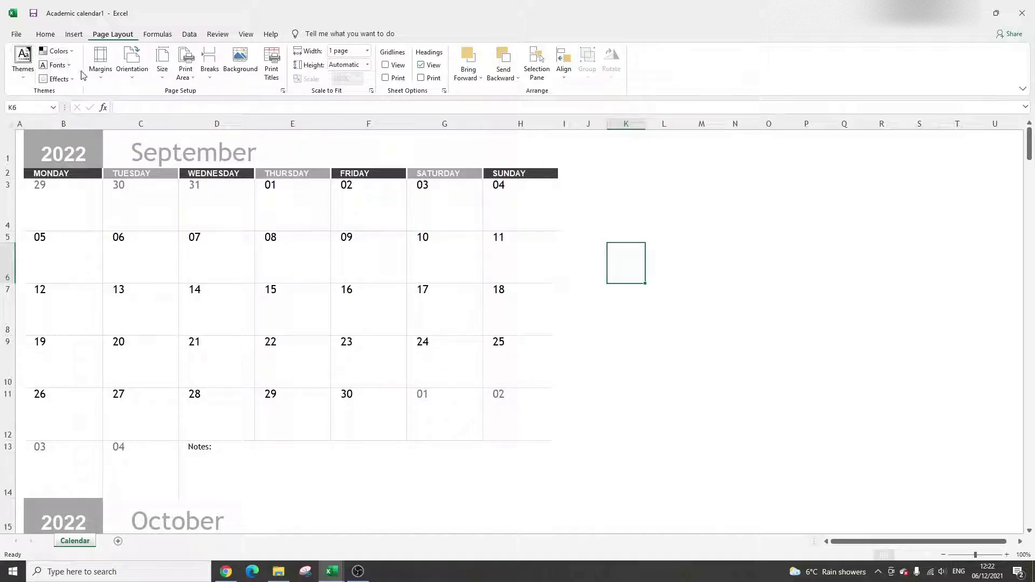
key(ctrl+z)
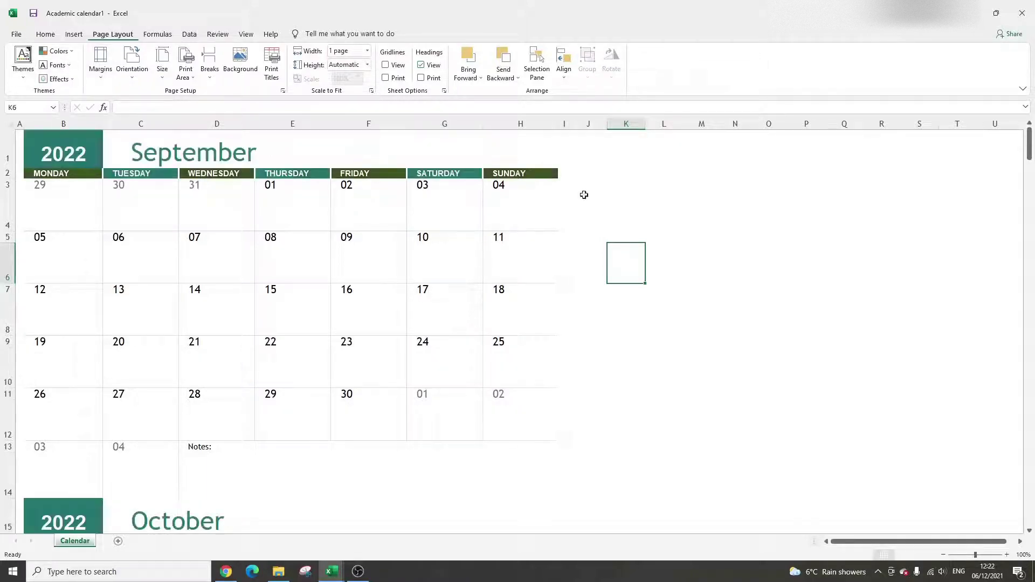
click(663, 195)
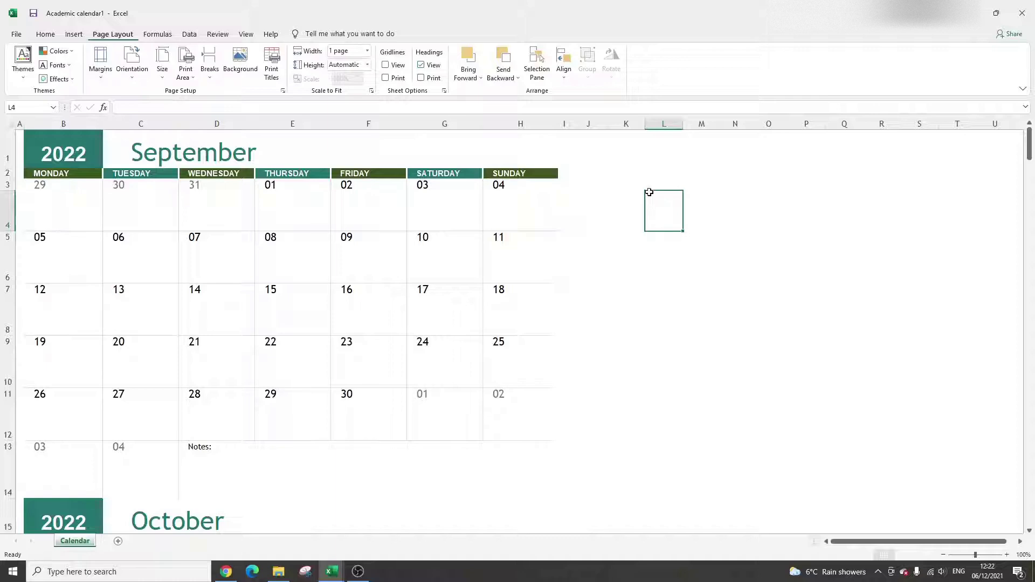
Step: Enter "Weekly Client Meeting - Client Z" under Friday 02 in the September calendar
click(359, 213)
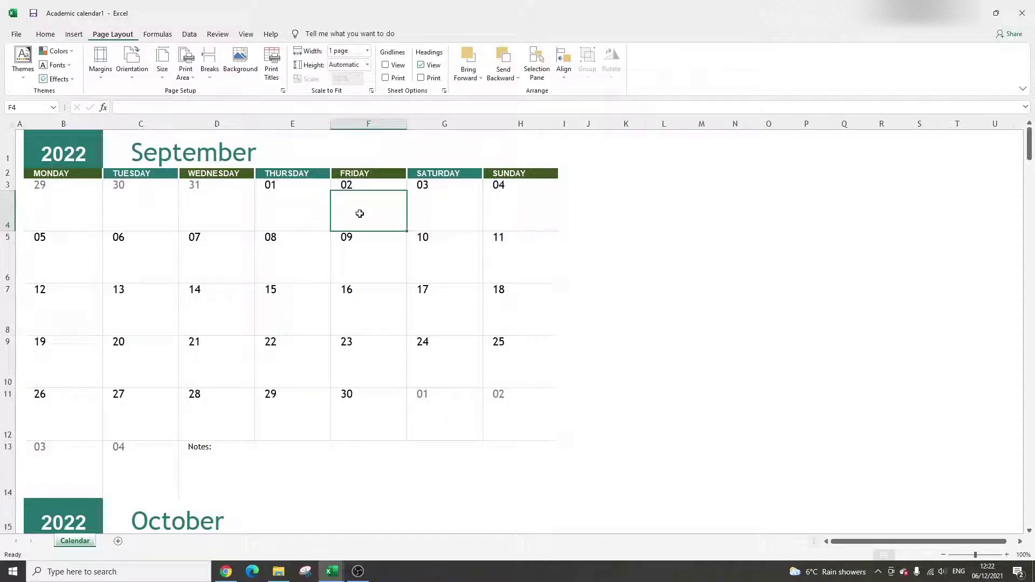
text(Weekly Clien)
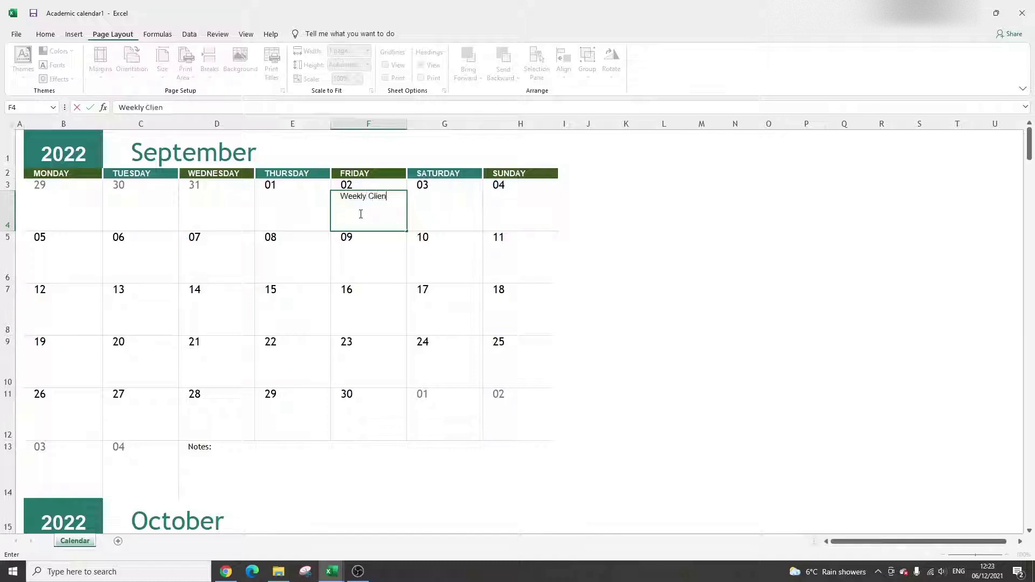
text(t Meeting - Client Z)
key(Return)
click(359, 213)
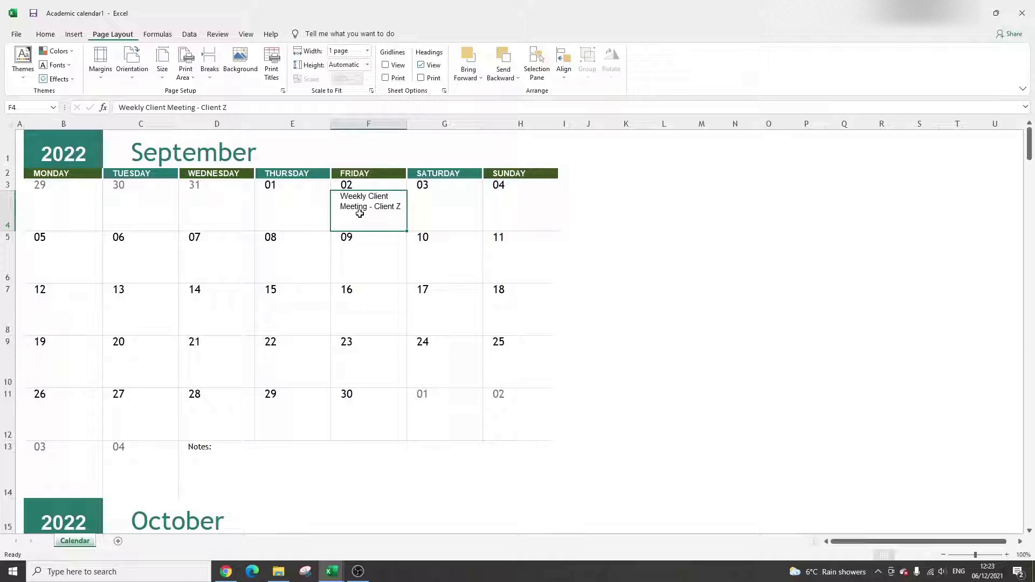
Step: Copy the text of the Friday 02 client meeting entry and paste it under Friday 09 September
double_click(338, 201)
drag(338, 201, 403, 211)
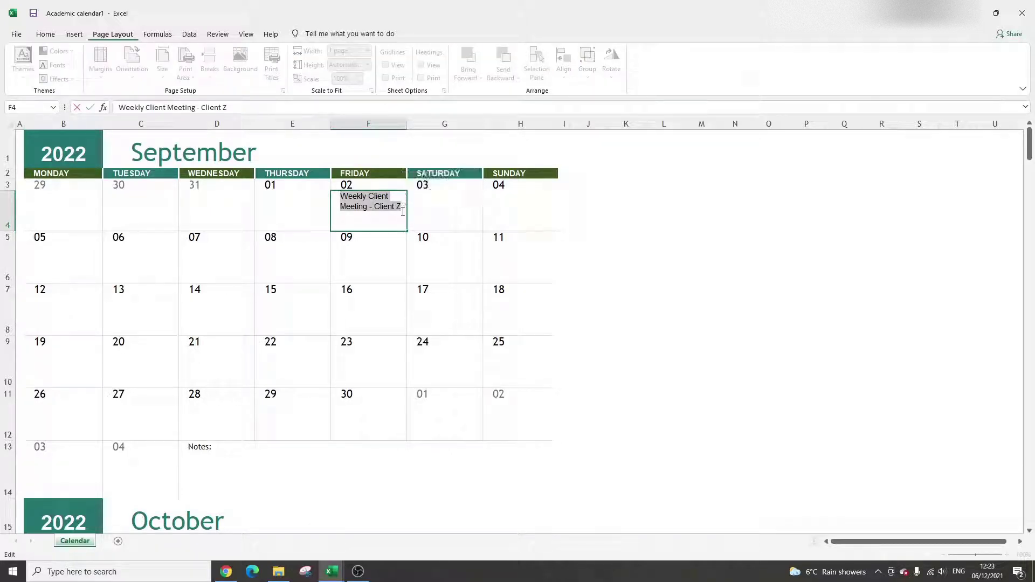
click(663, 261)
click(351, 210)
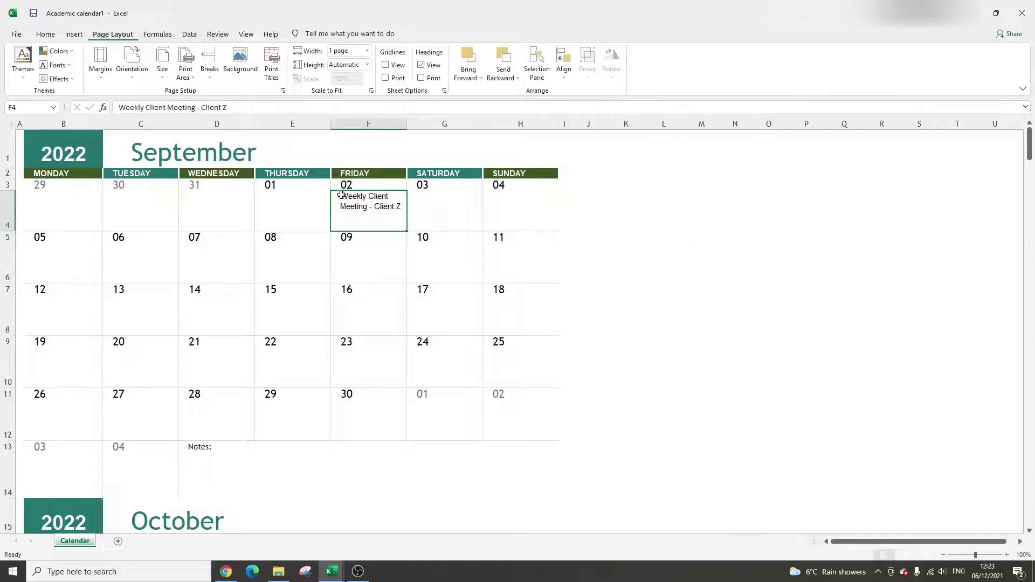
drag(343, 196, 403, 210)
key(ctrl+c)
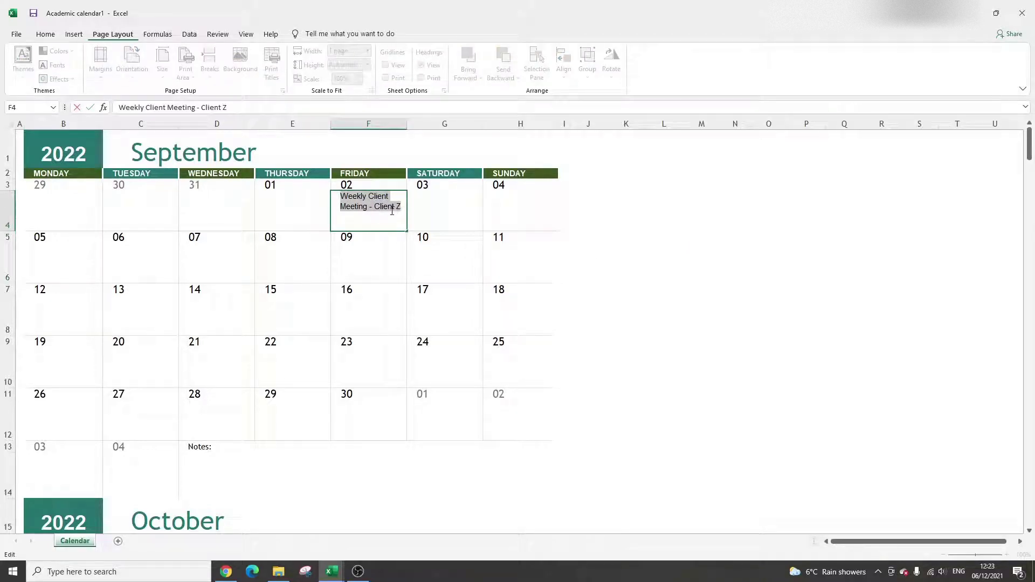
click(380, 246)
key(BackSpace)
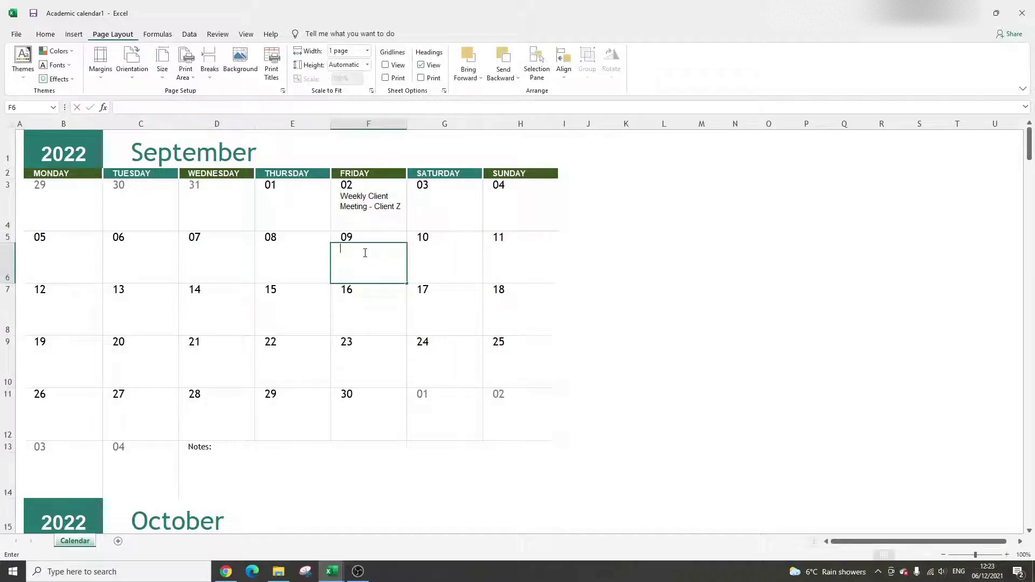
key(ctrl+v)
click(700, 288)
Step: Paste the copied client meeting text under Fridays 16, 23 and 30 September
click(364, 312)
key(BackSpace)
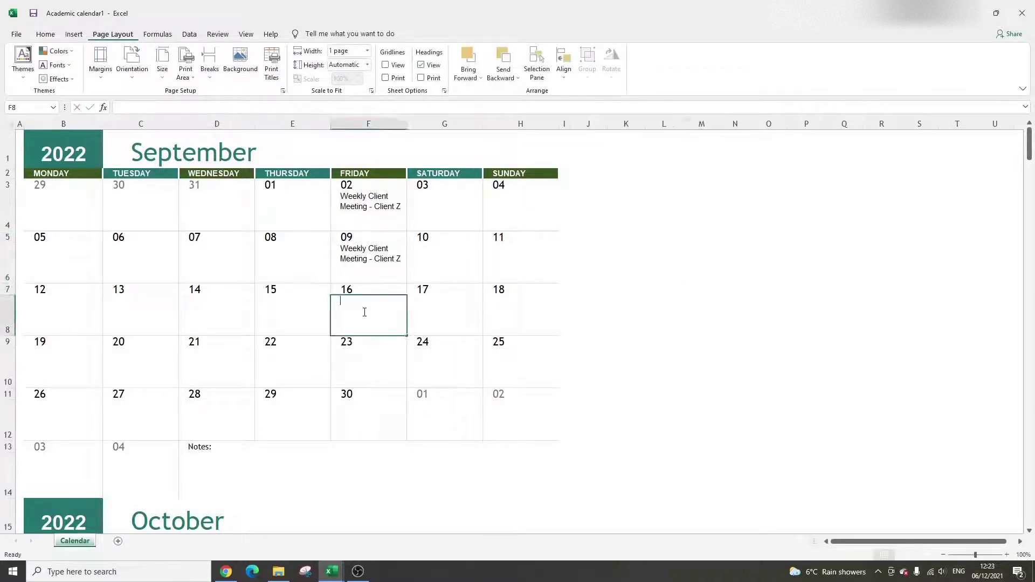
key(ctrl+v)
click(630, 323)
click(360, 360)
key(BackSpace)
key(ctrl+v)
click(700, 367)
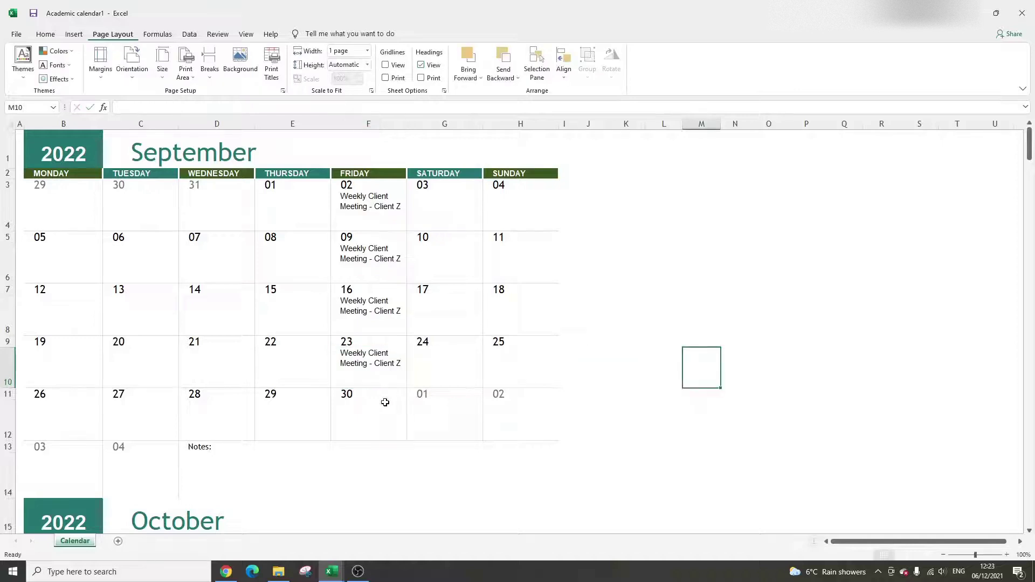
click(385, 402)
key(BackSpace)
key(ctrl+v)
click(640, 398)
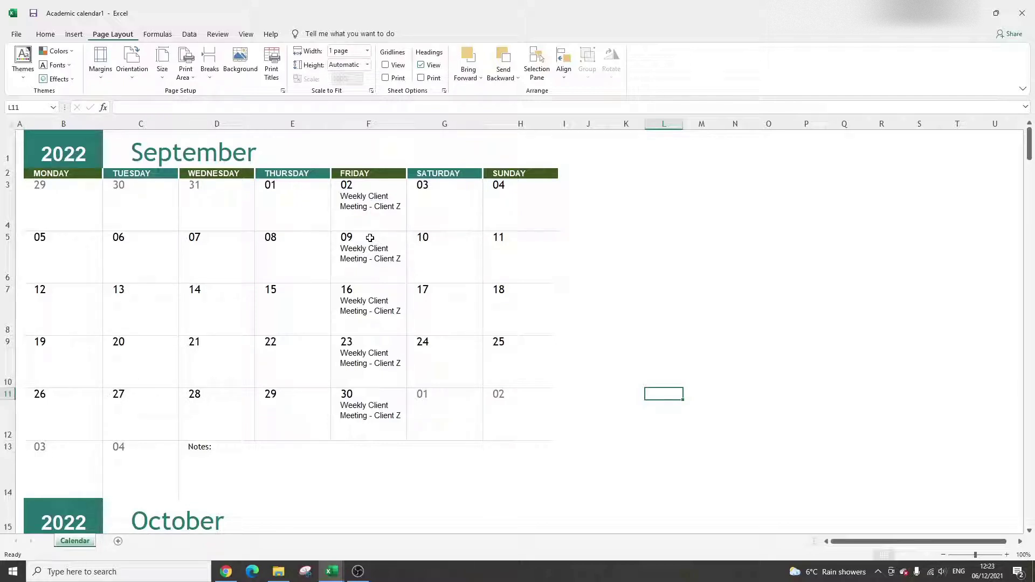
click(362, 202)
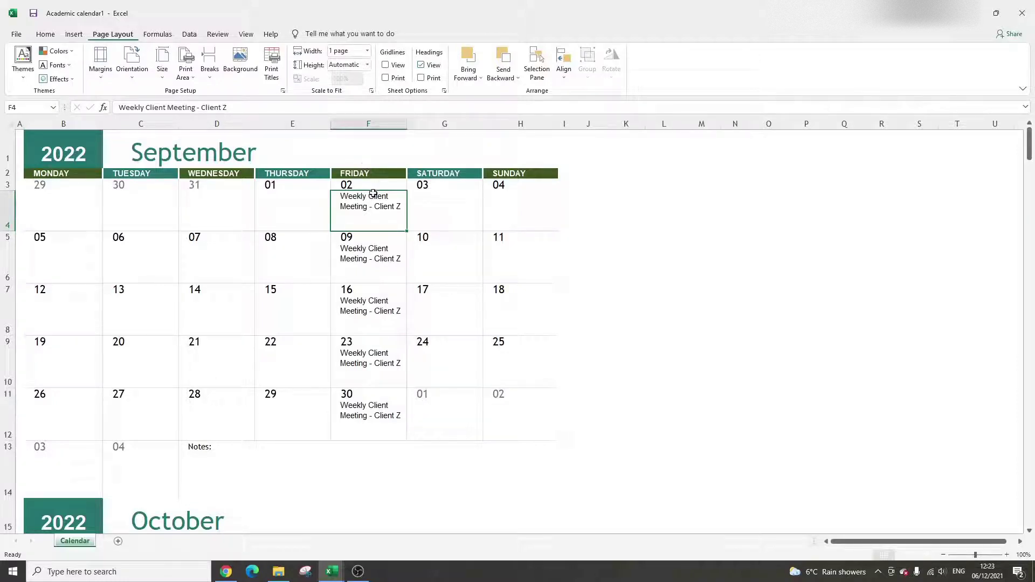
Step: Enter "Weekly Progress Report" under Wednesday 31 in the first week of the September calendar
click(218, 210)
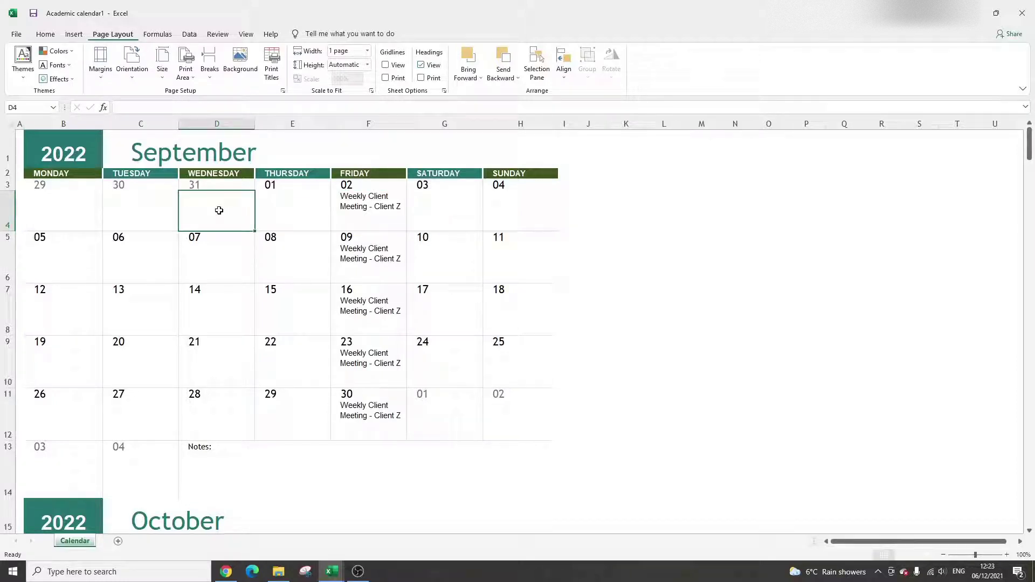
text(Weekly Pr)
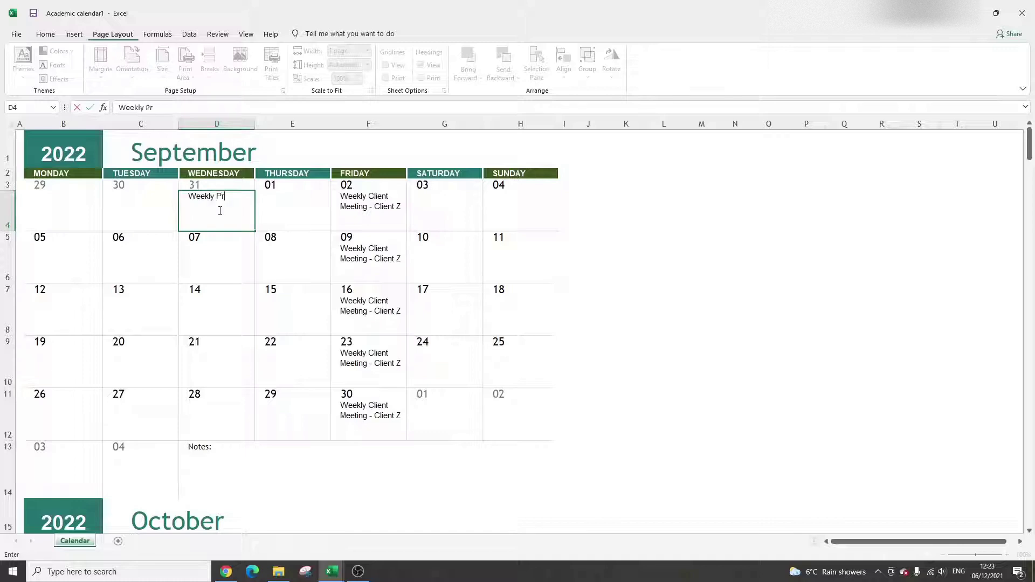
text(ogres Report)
key(Return)
click(219, 211)
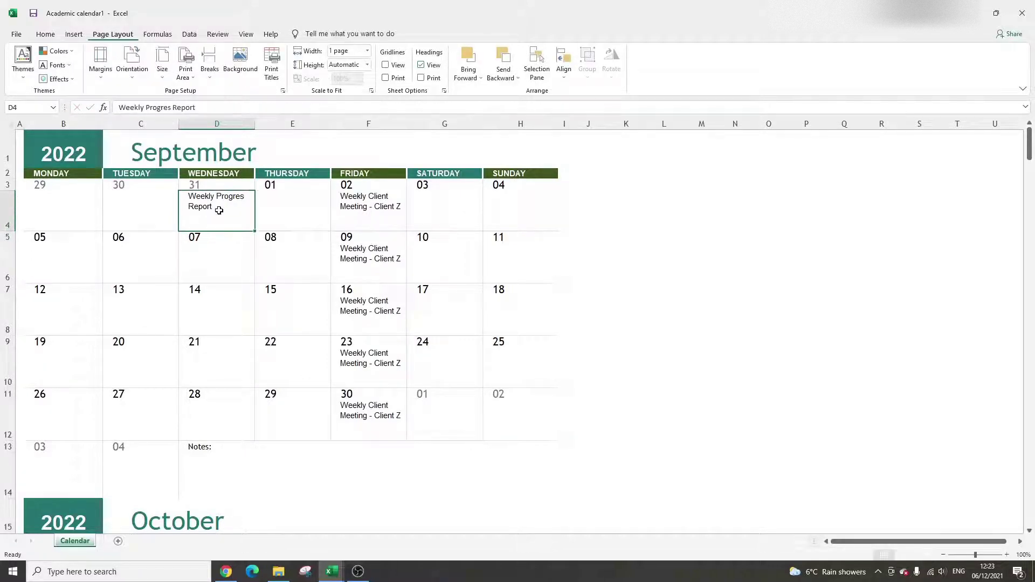
double_click(244, 198)
text(s)
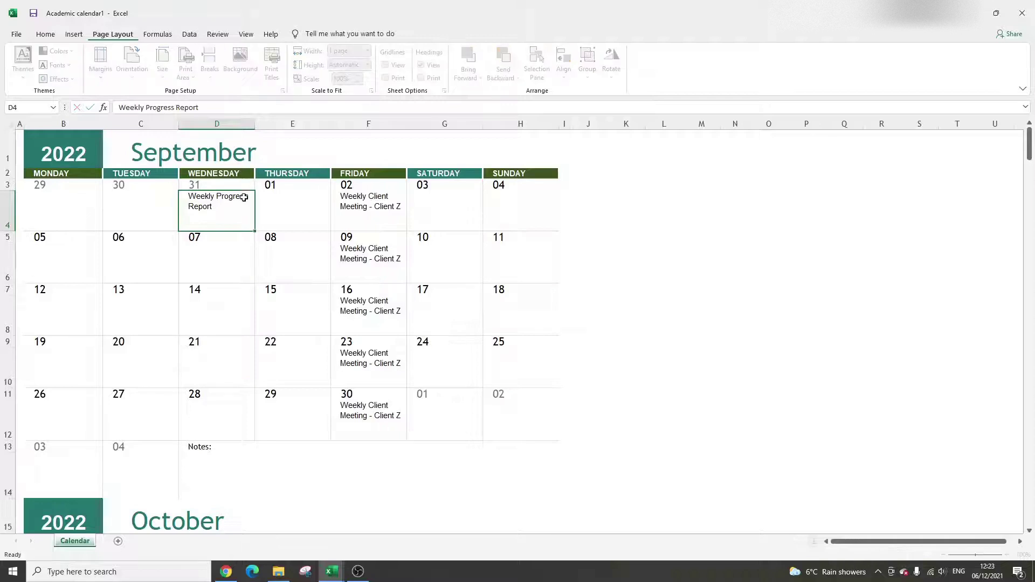
key(Return)
click(241, 196)
key(ctrl+c)
double_click(199, 268)
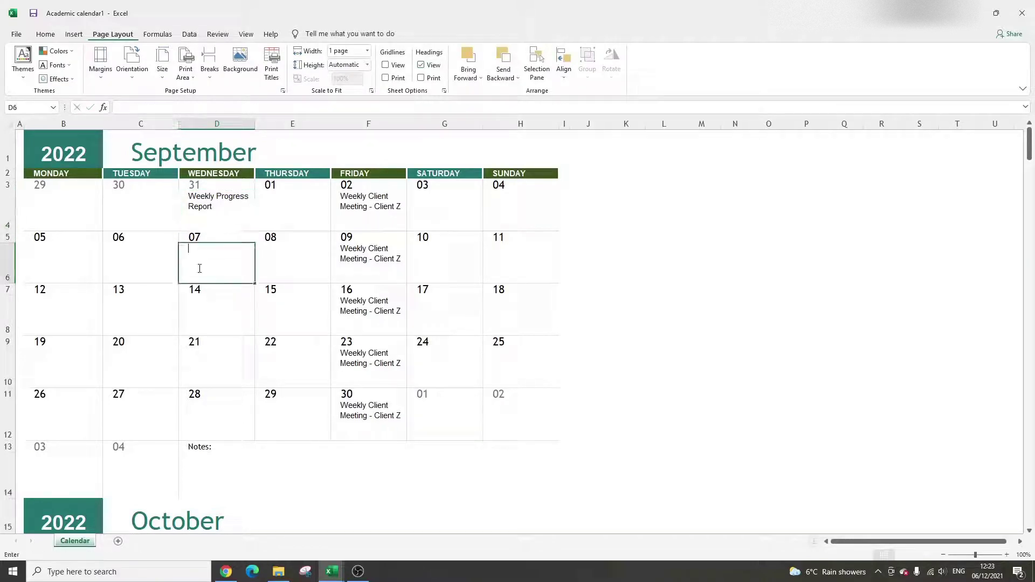
click(666, 272)
Step: Copy the progress report cell under Wednesday 31 and paste it under Wednesdays 07 and 14 September
click(224, 209)
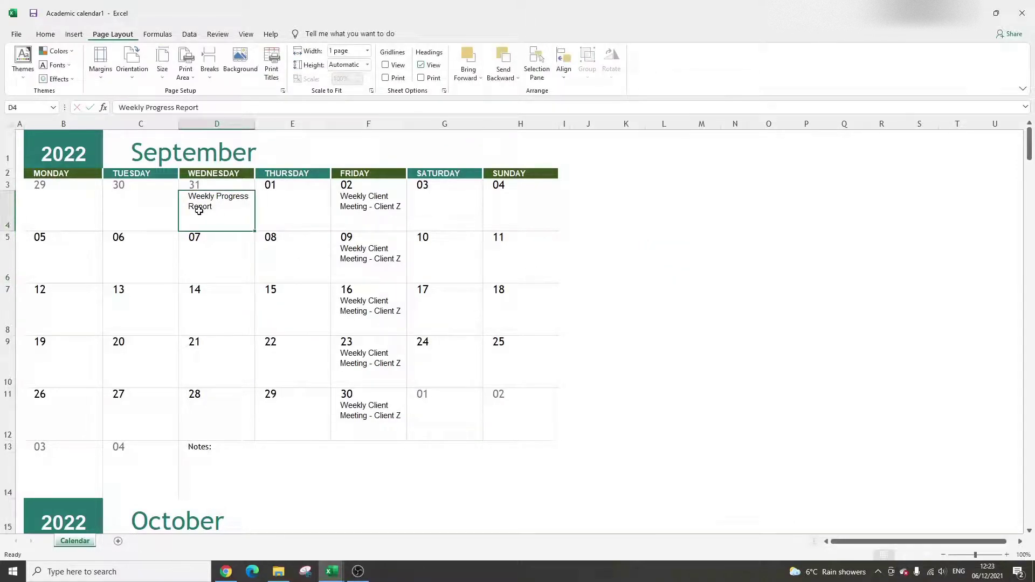
key(ctrl+c)
click(211, 266)
key(ctrl+v)
click(216, 309)
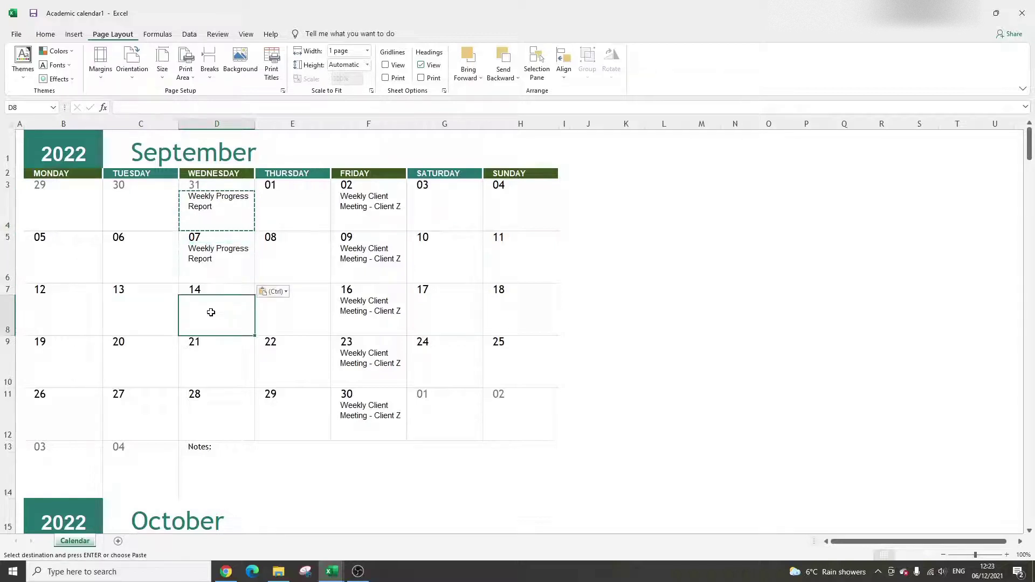
key(ctrl+v)
click(662, 306)
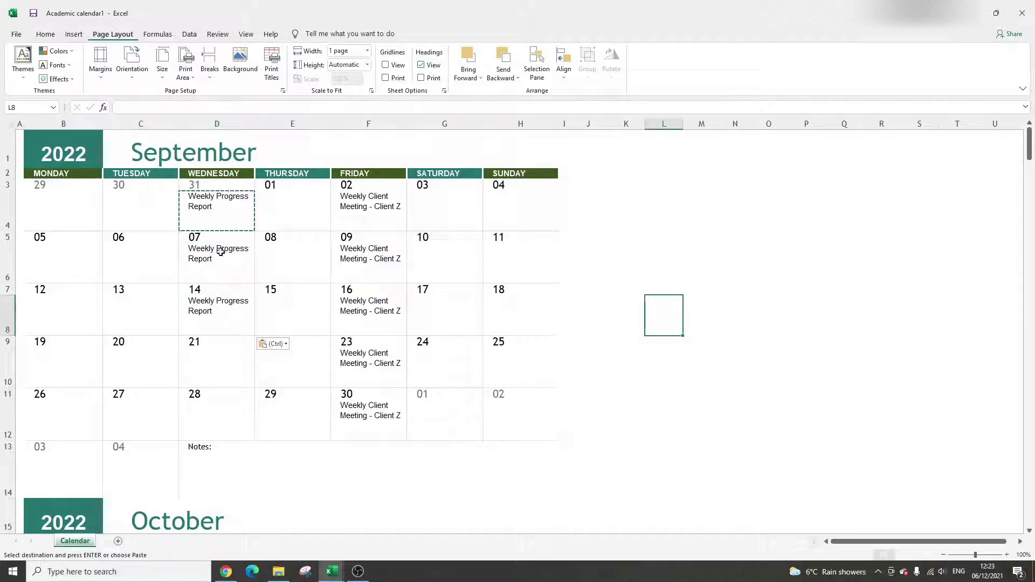
Step: Copy the progress report cell under Wednesday 14 and paste it under Wednesdays 21 and 28 September
double_click(224, 362)
key(Return)
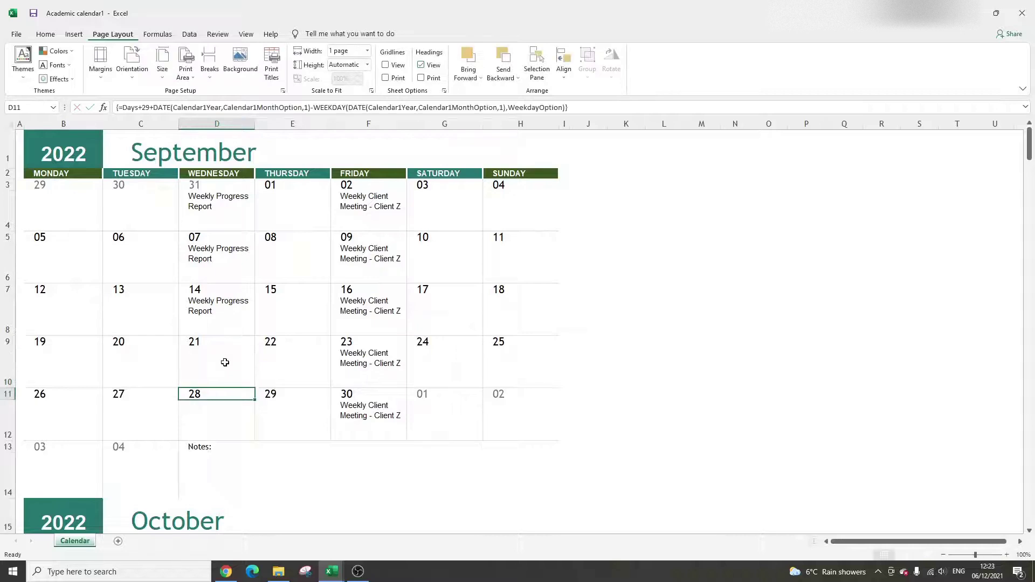
click(242, 318)
key(ctrl+c)
click(214, 378)
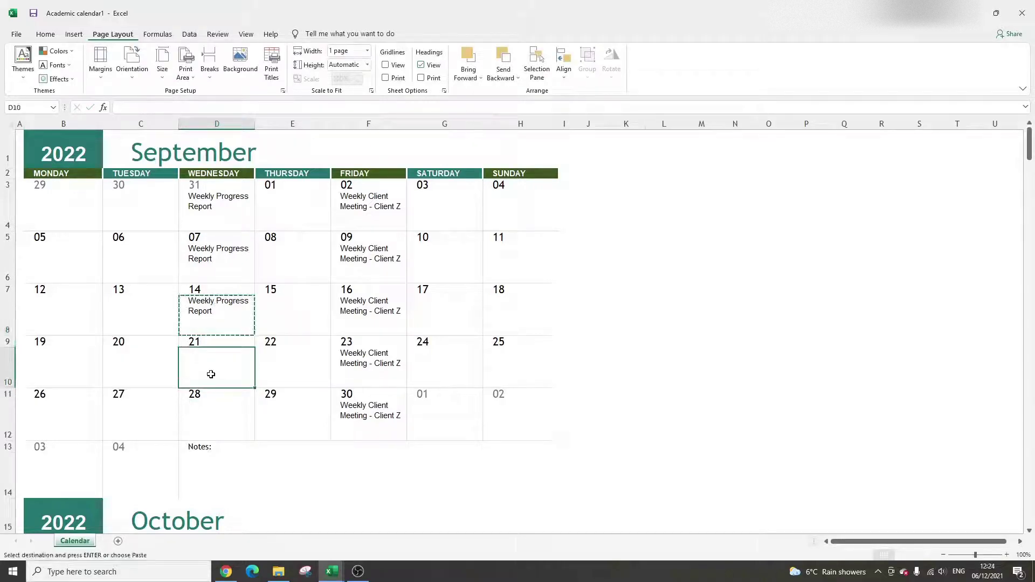
key(ctrl+v)
click(238, 415)
key(ctrl+v)
click(617, 373)
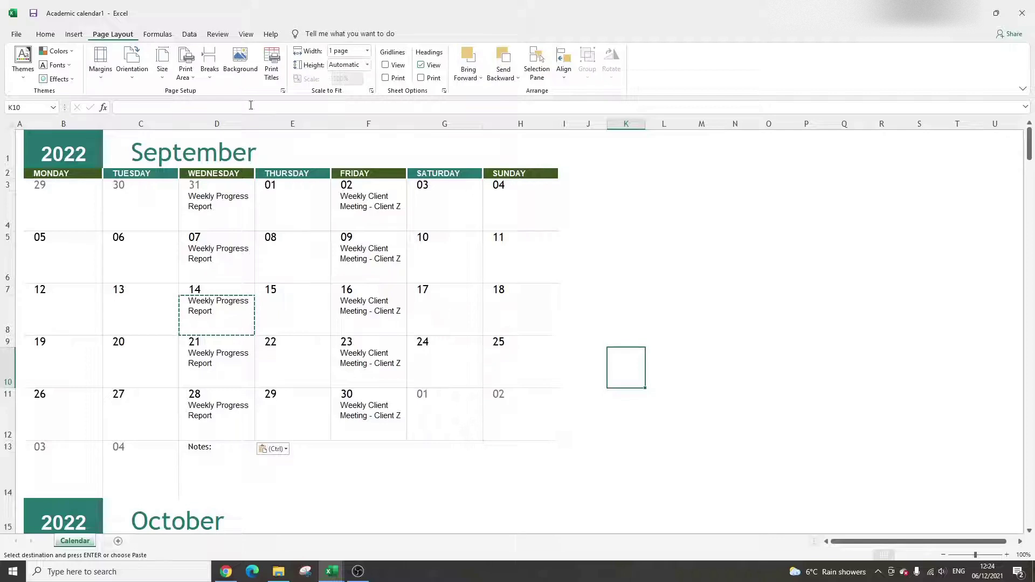
click(165, 38)
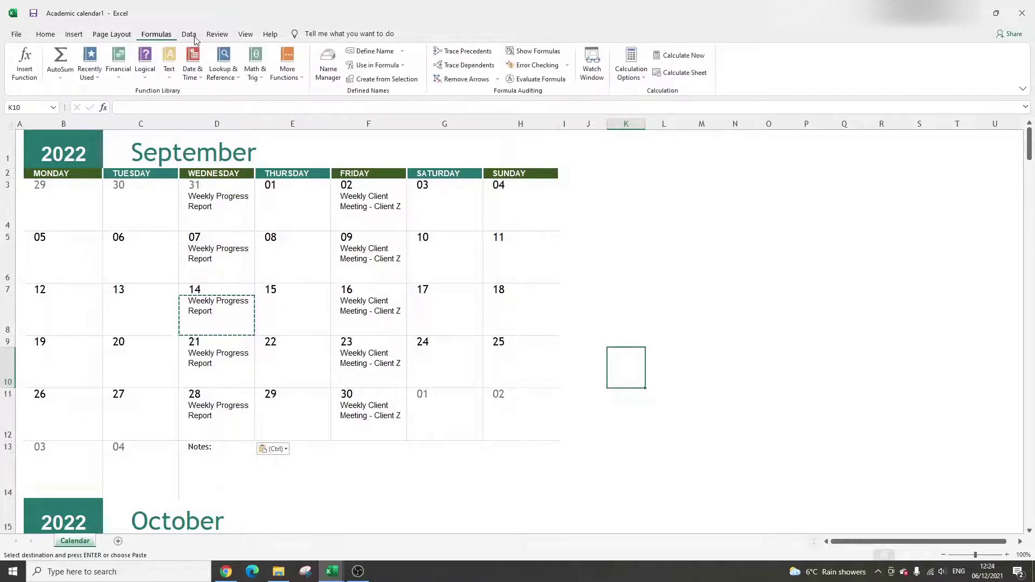
Step: Select all cells of the Calendar worksheet
click(190, 36)
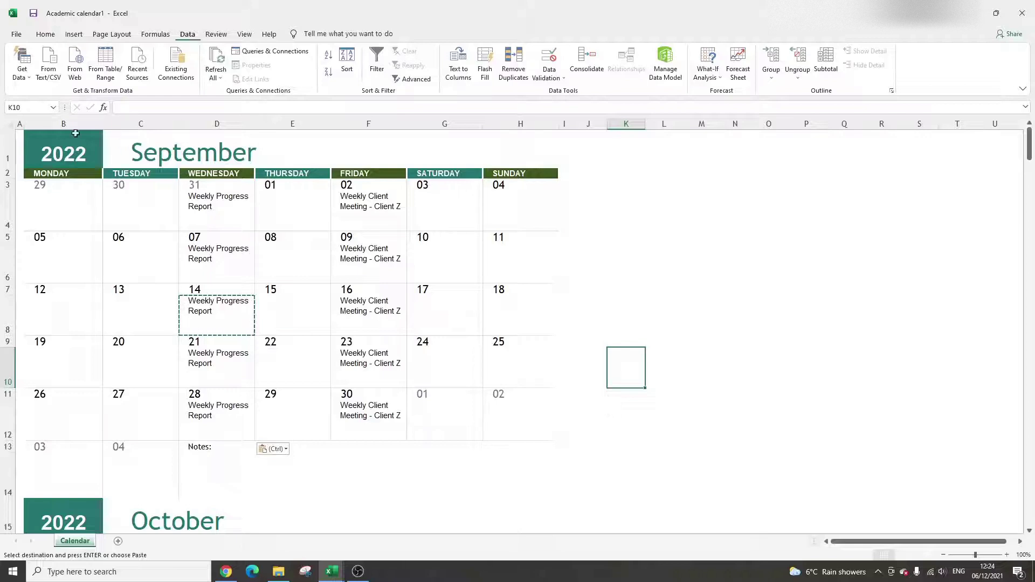
click(10, 125)
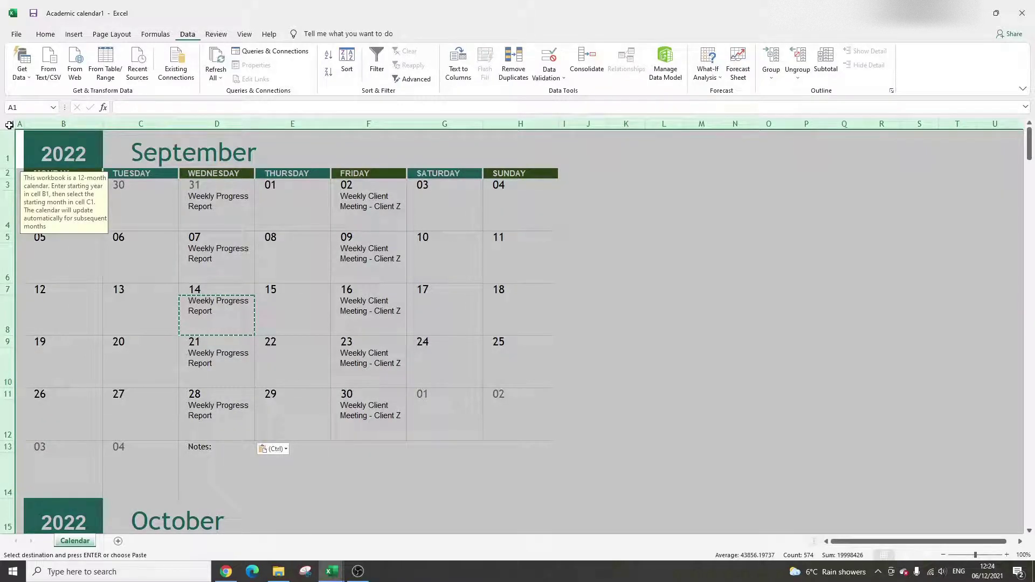
click(105, 36)
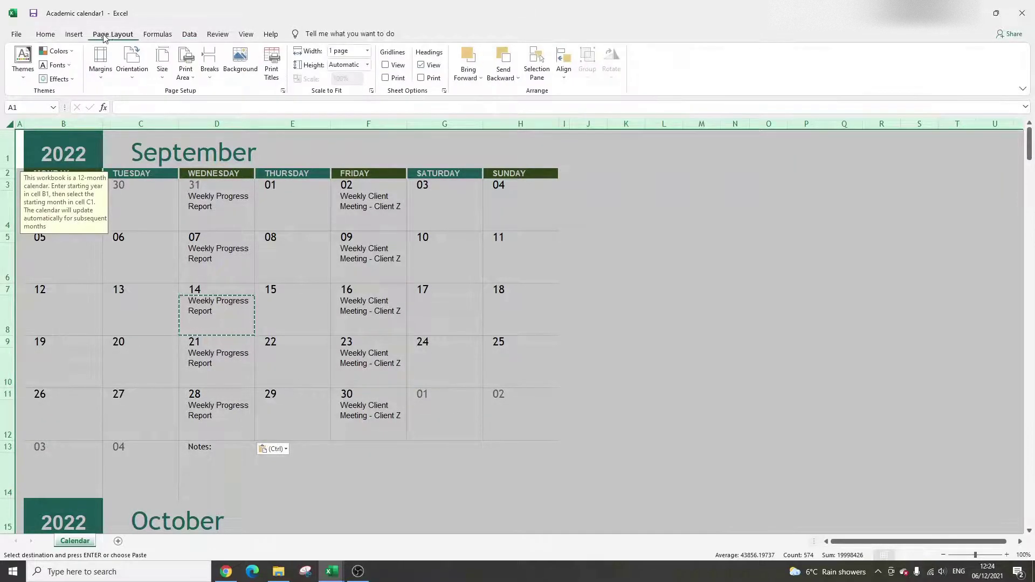
click(69, 35)
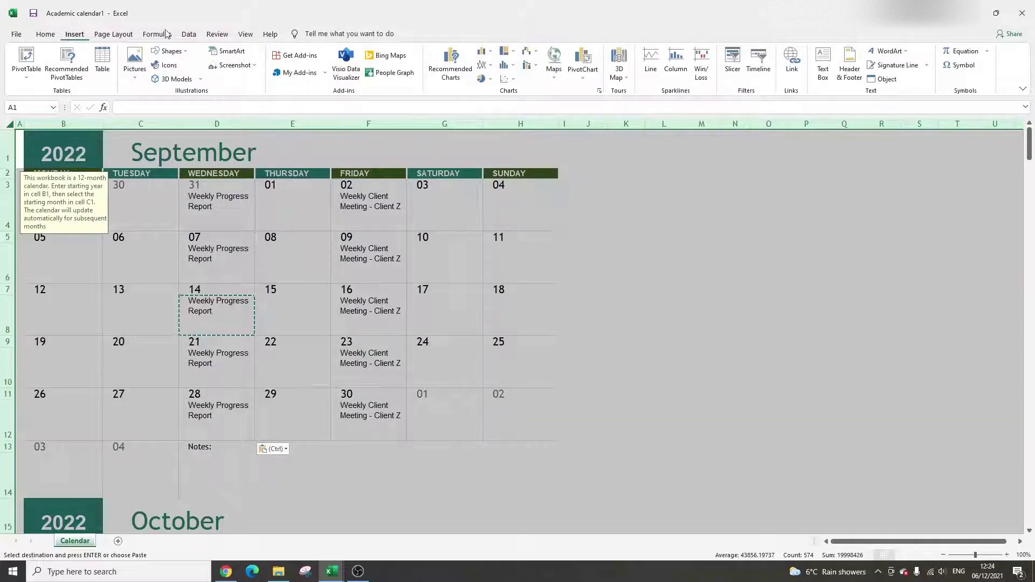
click(197, 34)
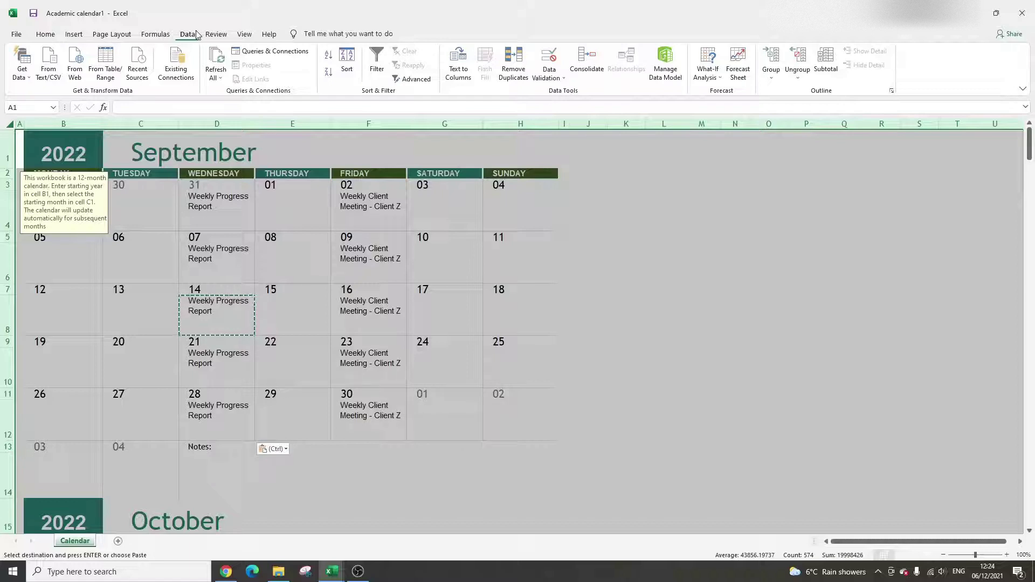
click(244, 34)
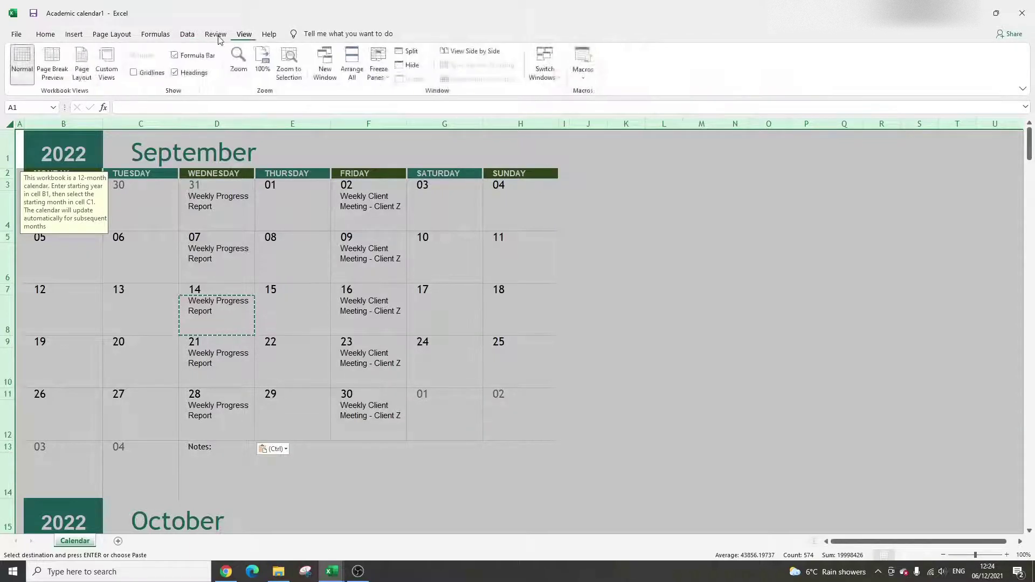
click(215, 34)
click(78, 36)
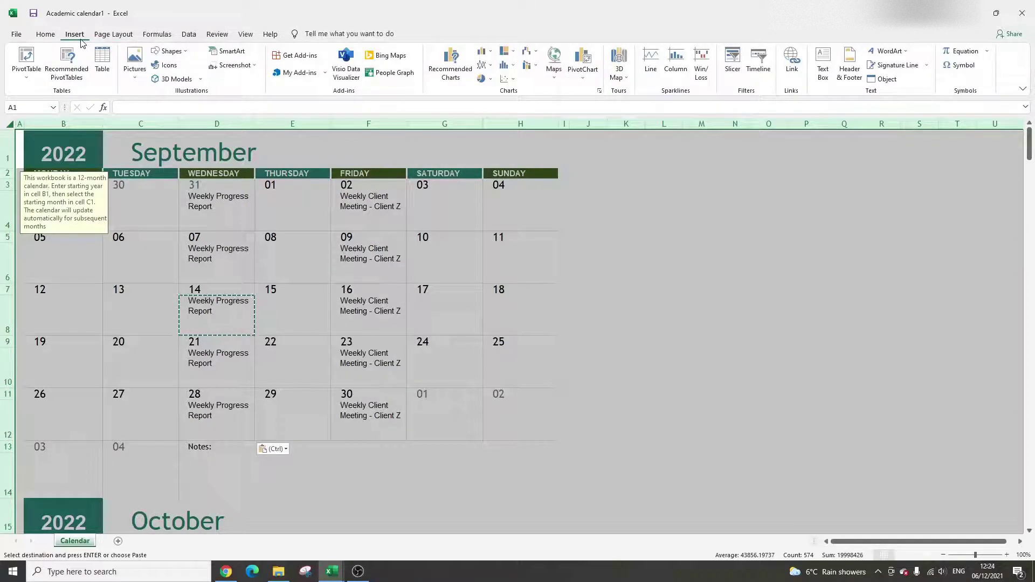
click(59, 37)
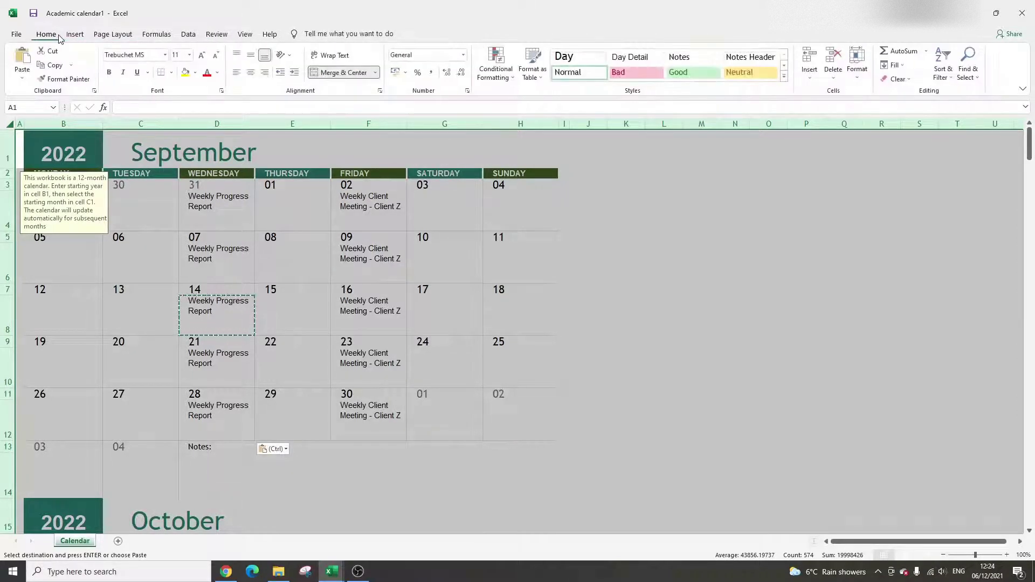
click(509, 78)
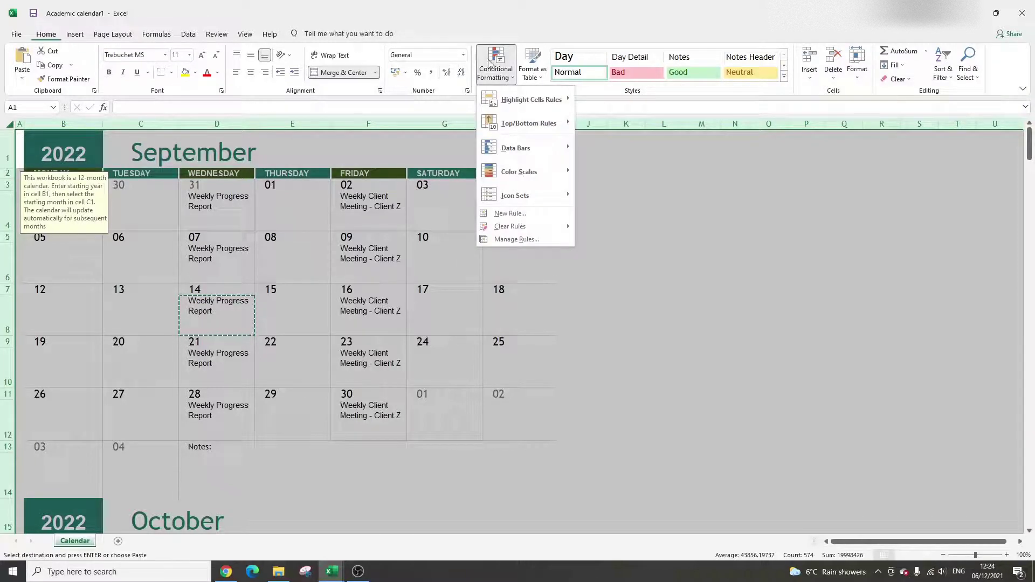
click(96, 35)
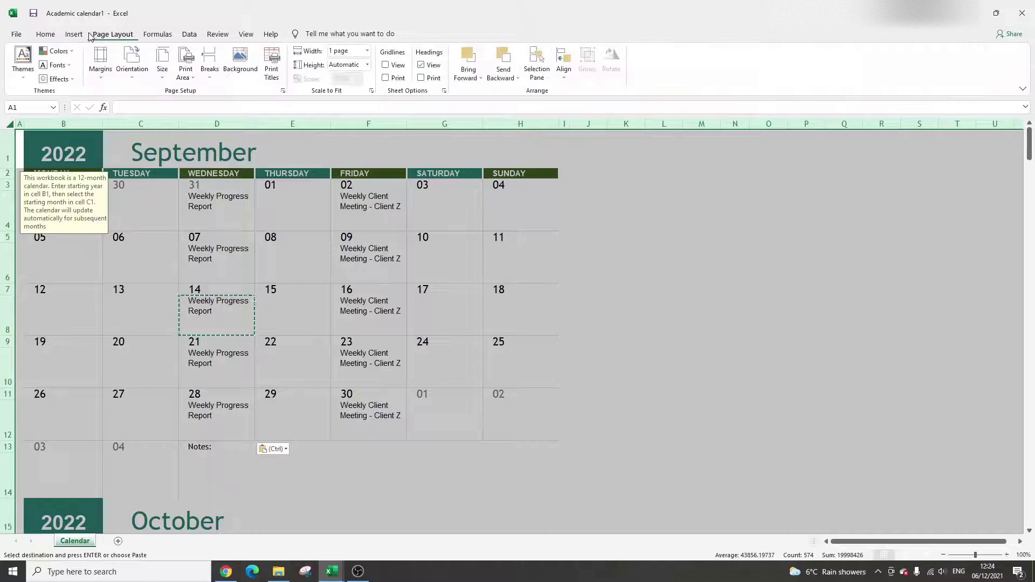
click(51, 36)
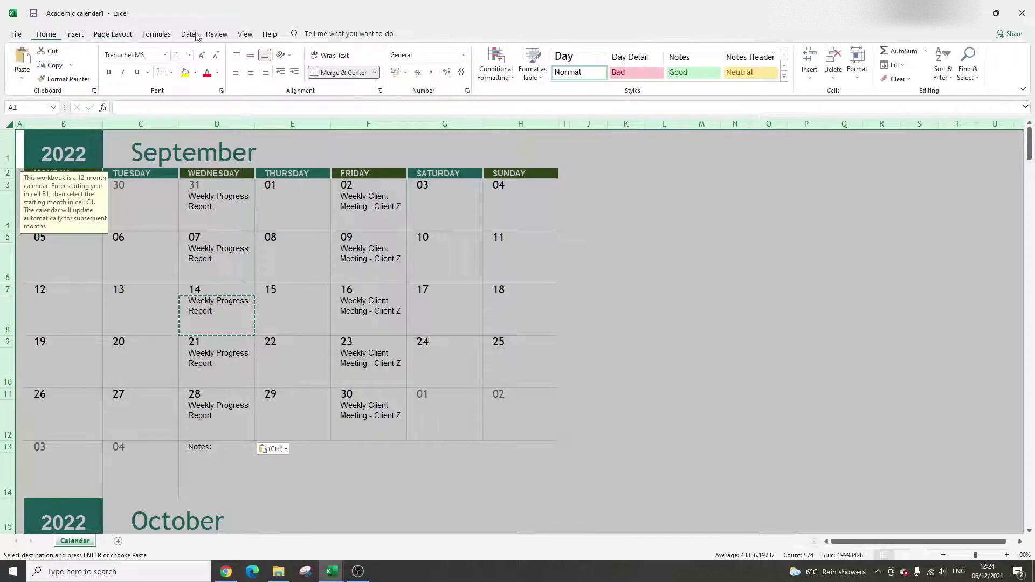
Step: Create a new conditional formatting rule for the whole sheet with the type "Format only cells that contain"
click(512, 81)
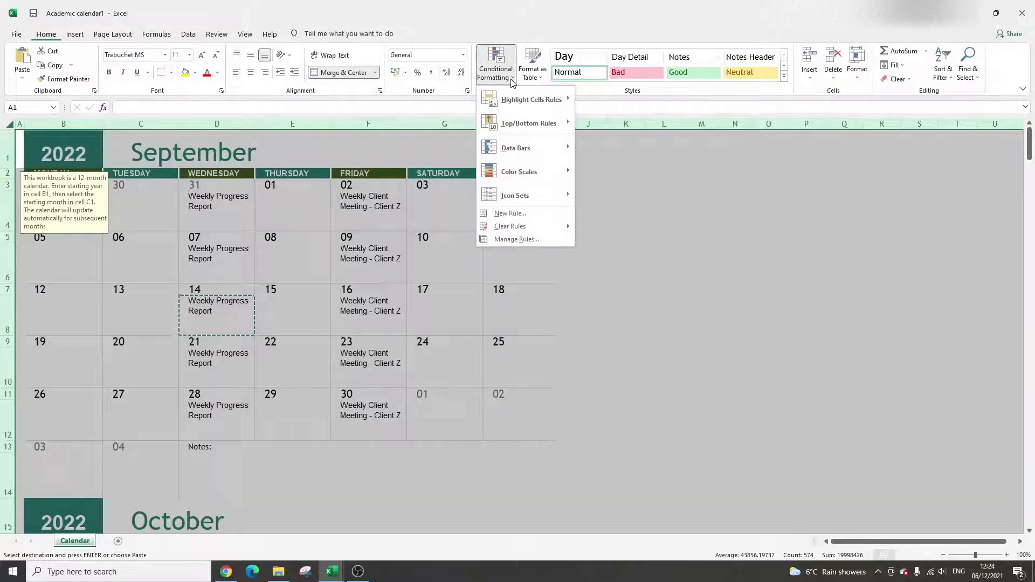
click(542, 216)
drag(268, 44, 681, 90)
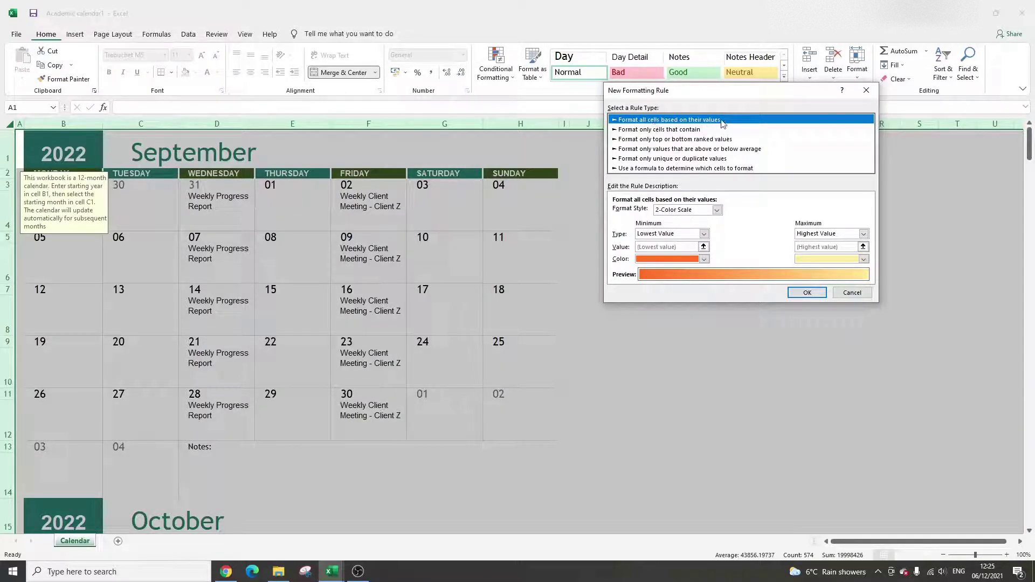
click(632, 131)
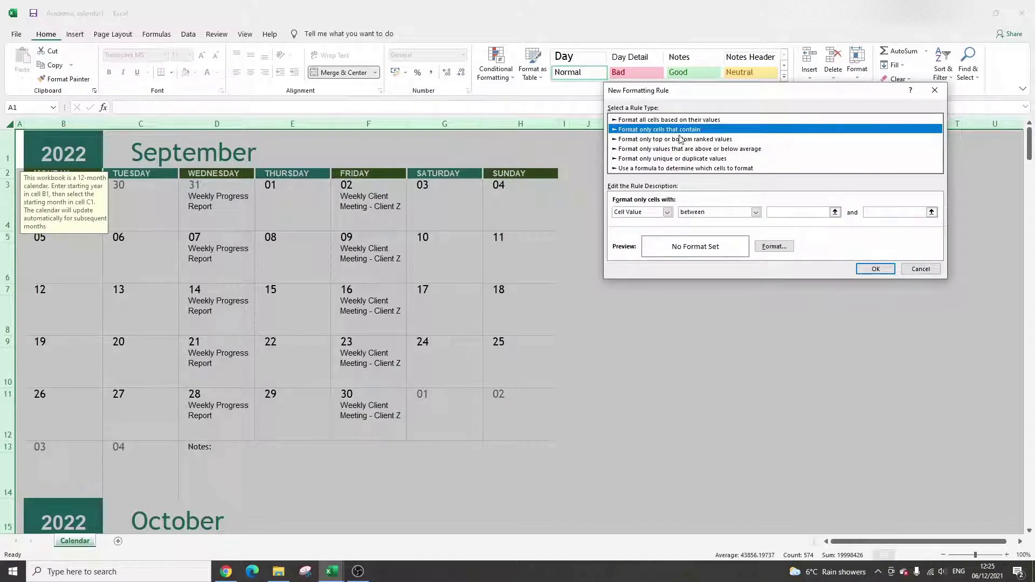
Step: Set the rule's condition to Specific Text containing "Weekly Progress Report"
click(756, 212)
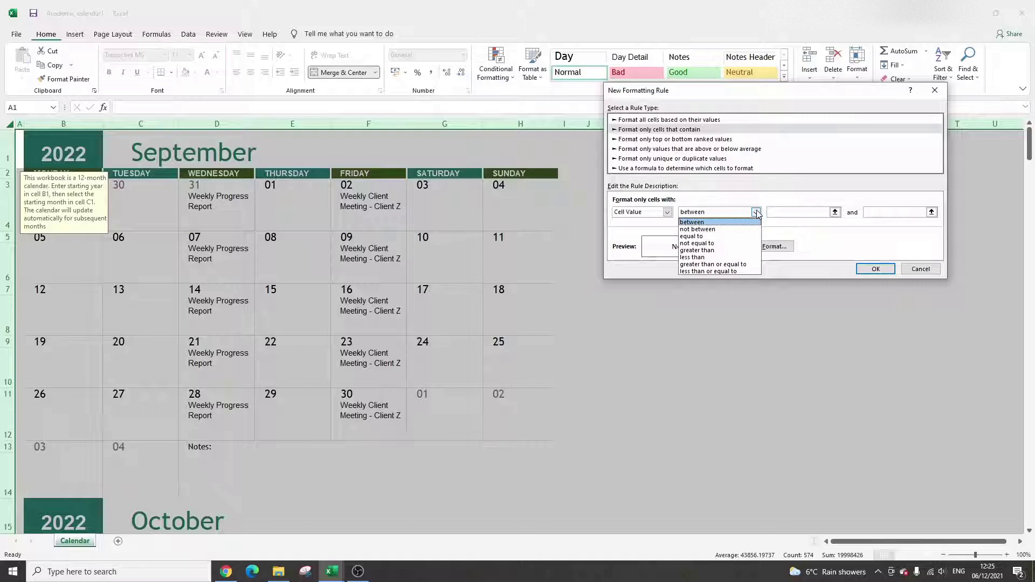
click(668, 214)
click(668, 214)
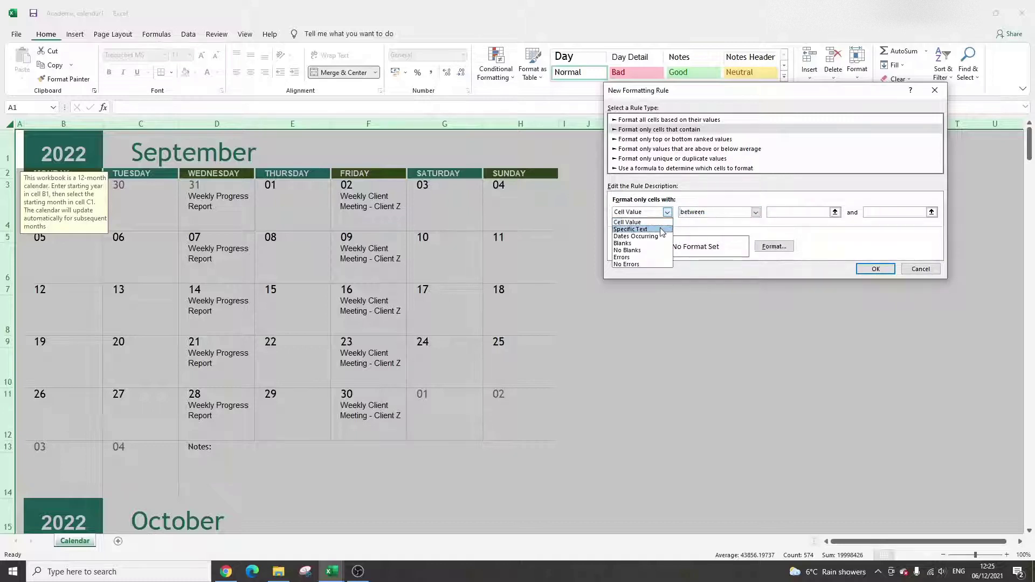
click(630, 229)
click(766, 213)
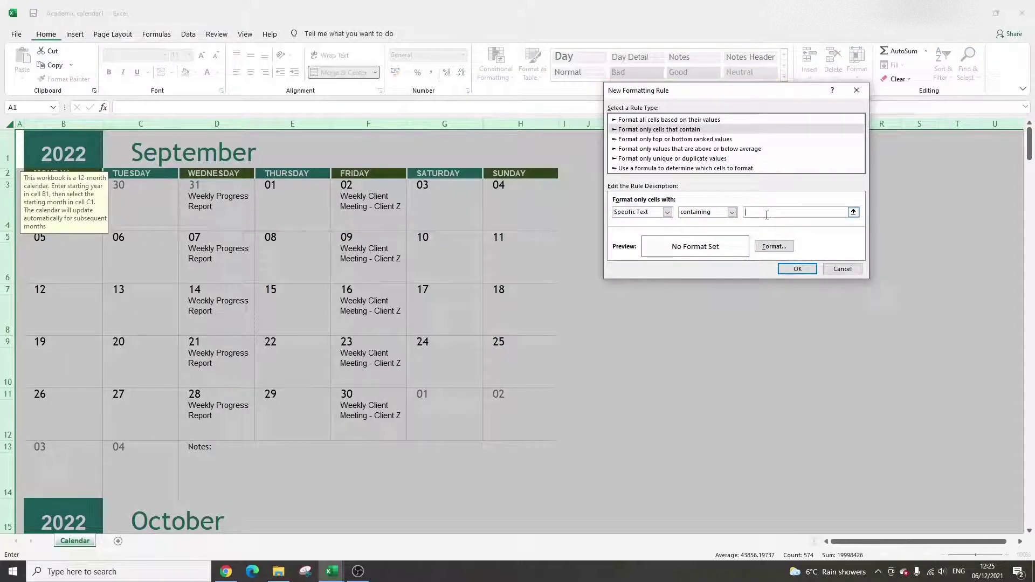
text(Weekly Pr)
key(BackSpace)
key(BackSpace)
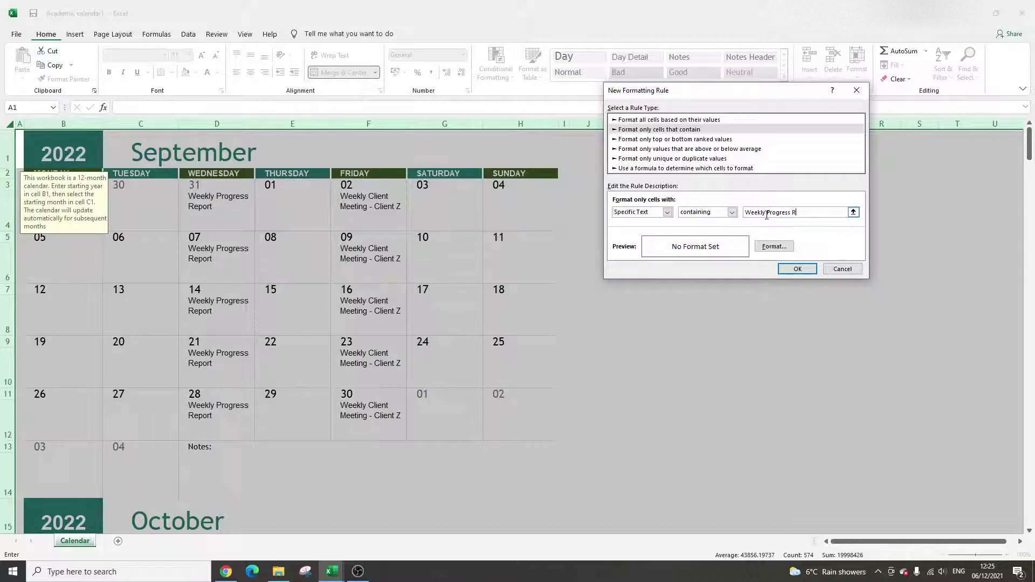
Step: Set the progress report rule's font style to Bold and its font colour to Automatic
click(774, 246)
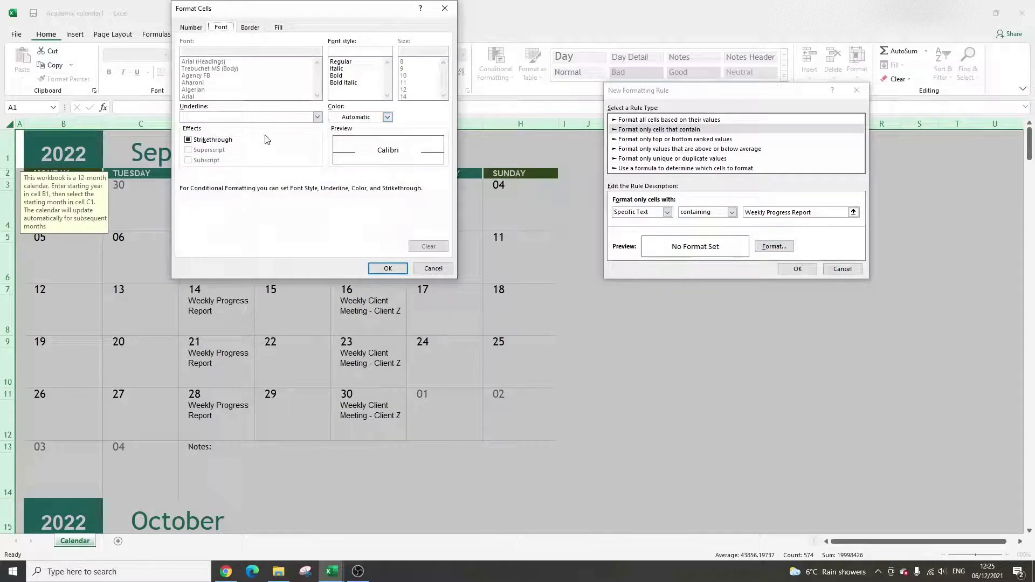
click(337, 76)
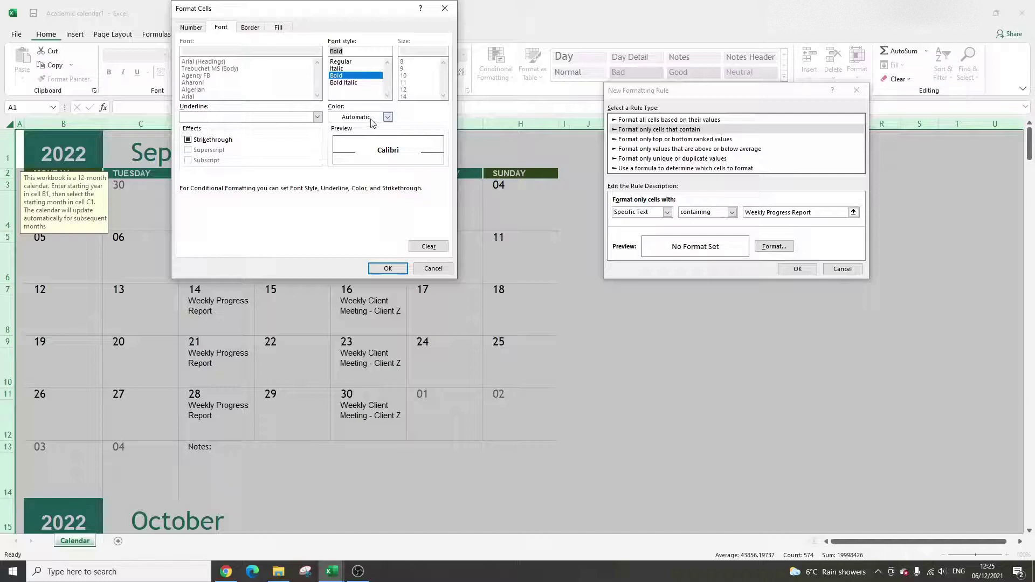
click(387, 117)
click(394, 215)
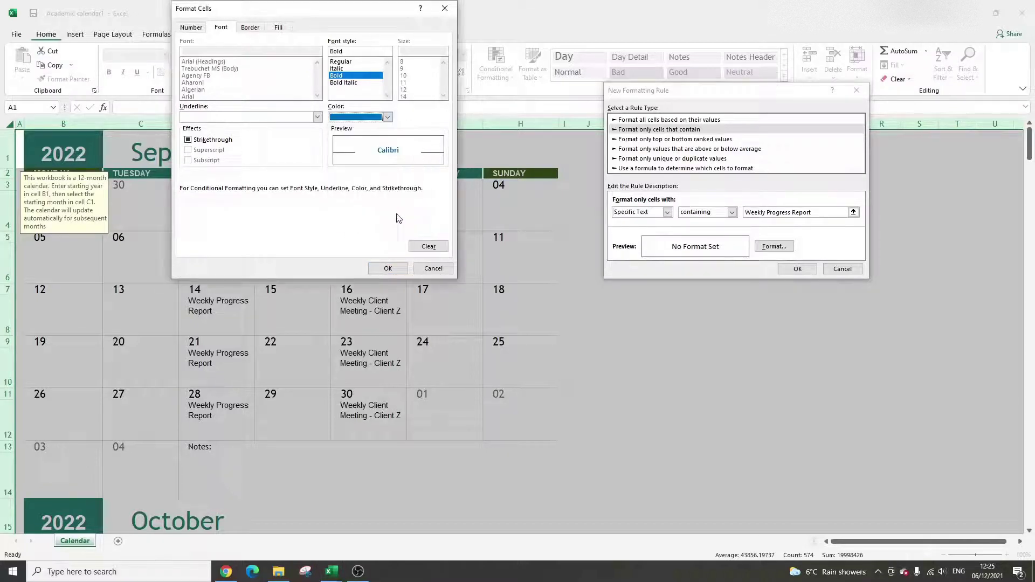
click(391, 120)
click(367, 132)
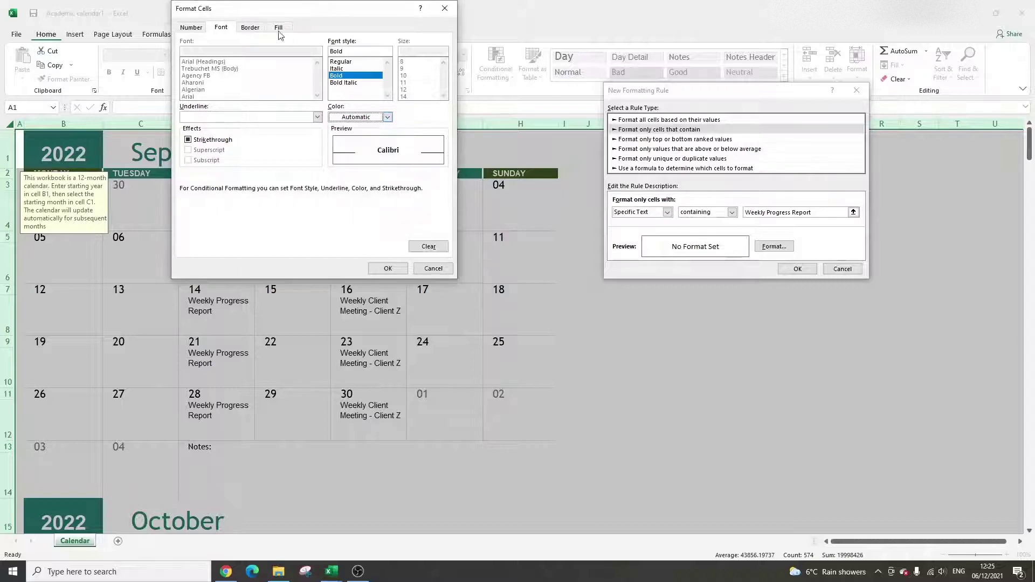
Step: Give the progress report rule a blue fill and apply the rule to the sheet
click(278, 27)
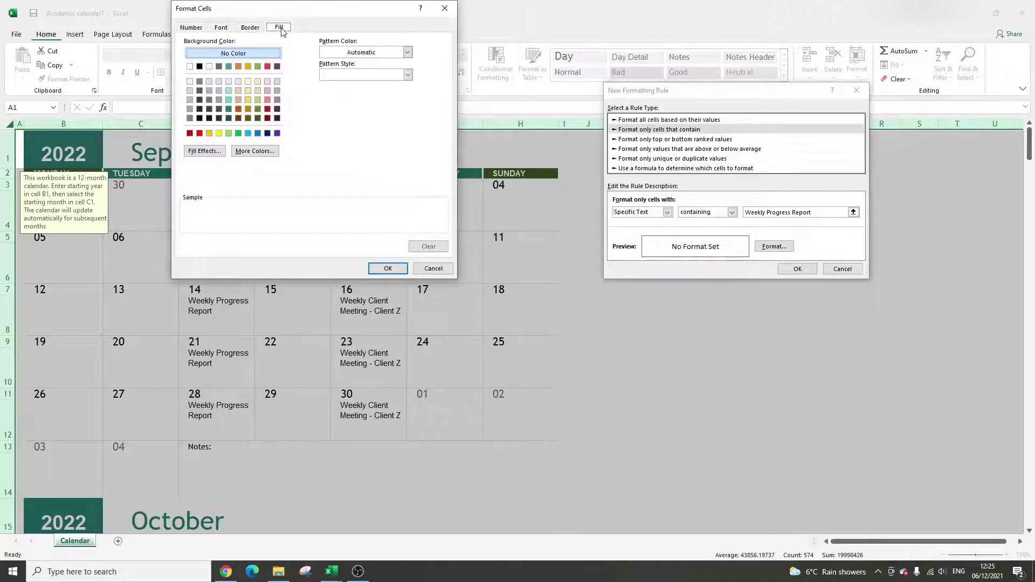
click(257, 134)
click(387, 269)
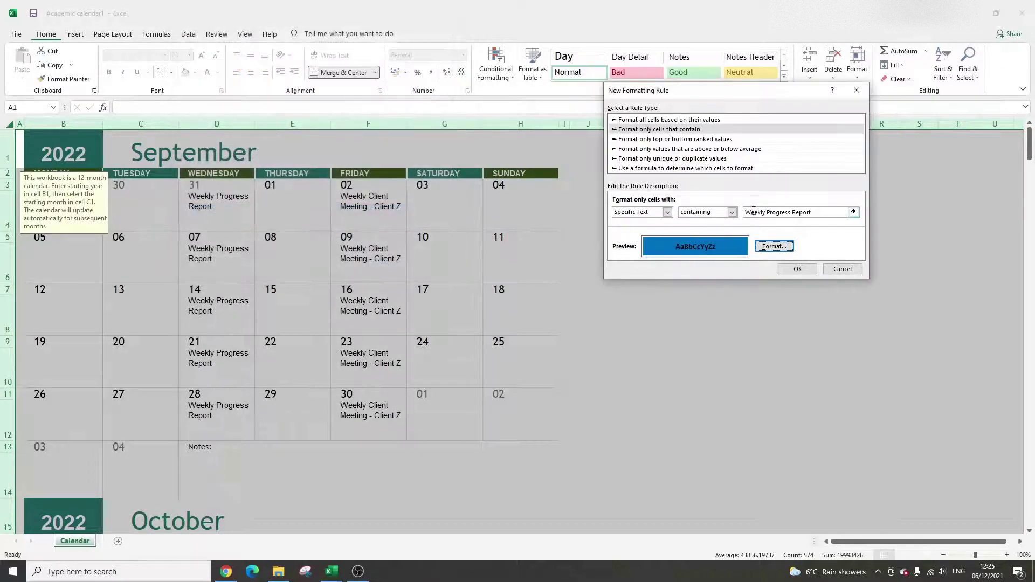
click(787, 266)
click(707, 315)
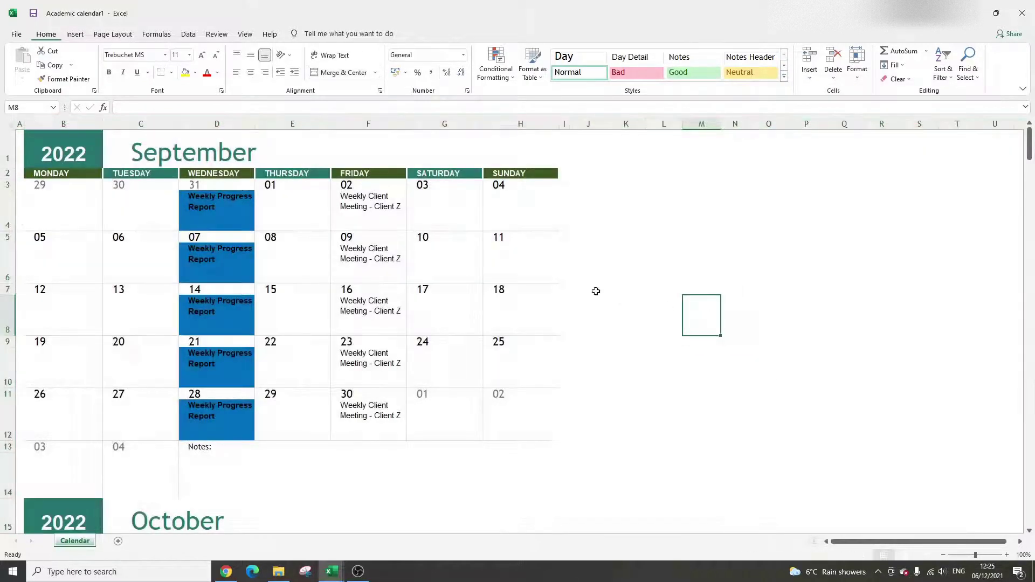
Step: Create a new conditional formatting rule from cell D4 that formats only cells with Specific Text containing "Client Meeting"
click(231, 217)
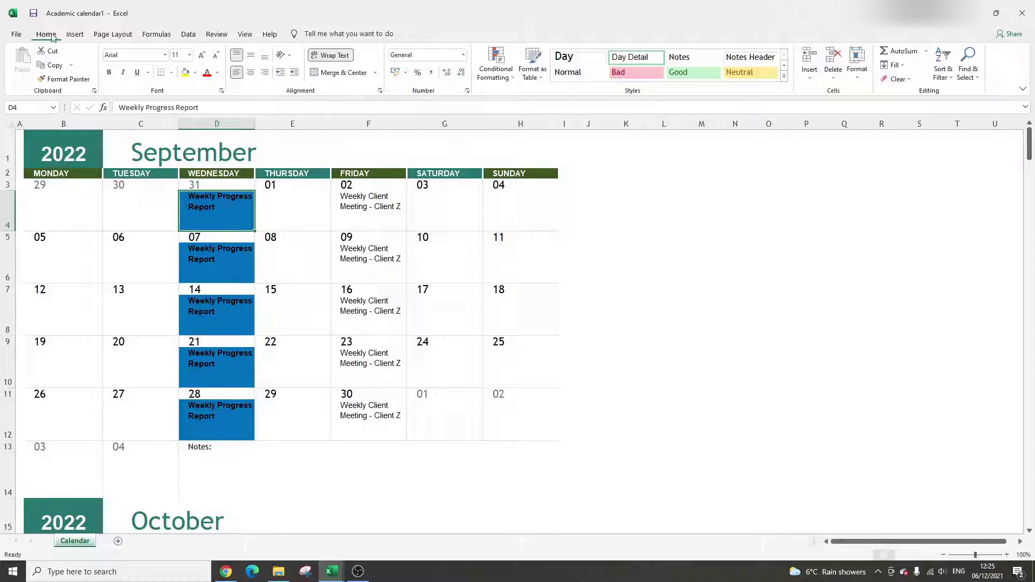
click(498, 78)
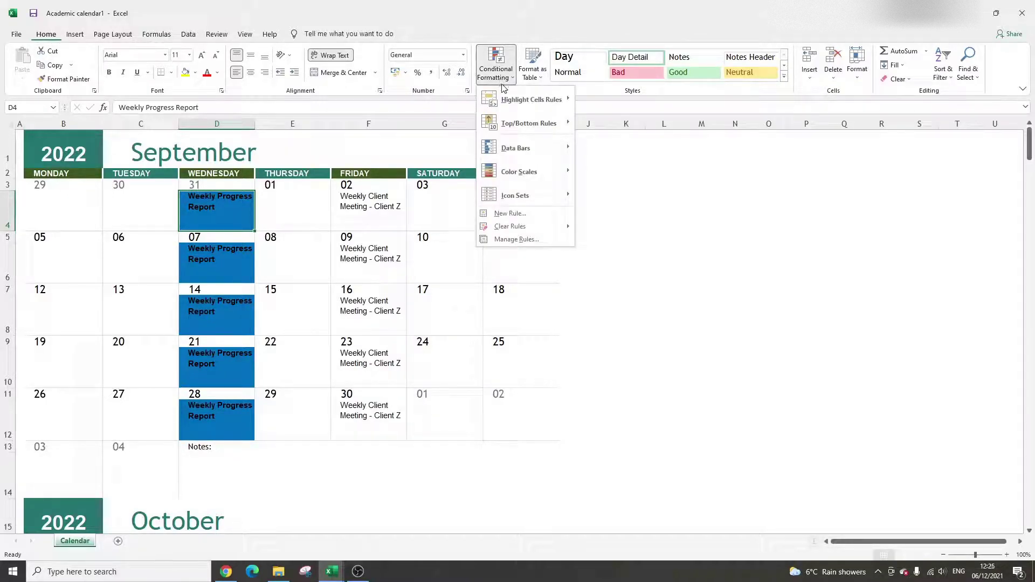
click(510, 213)
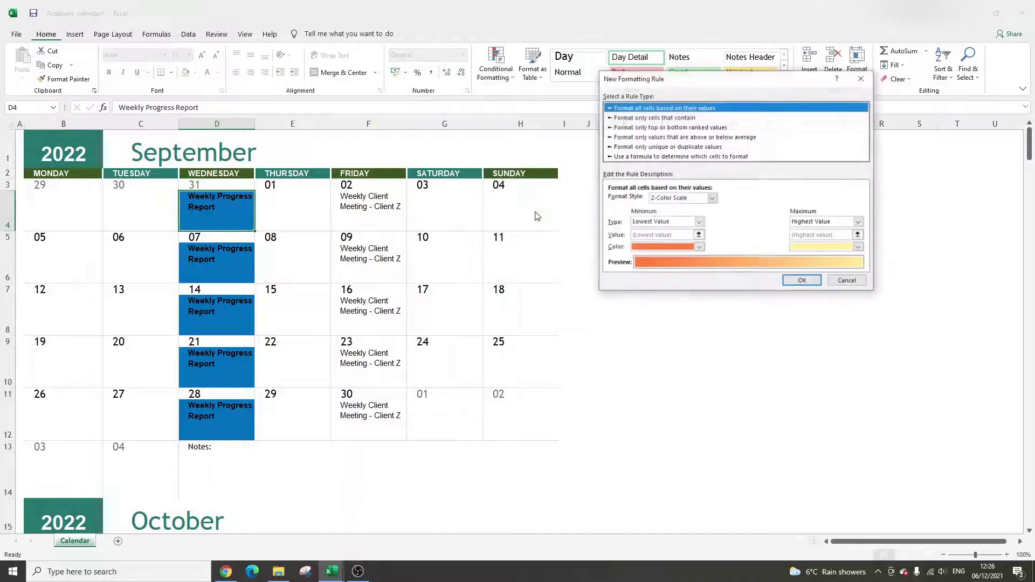
click(645, 118)
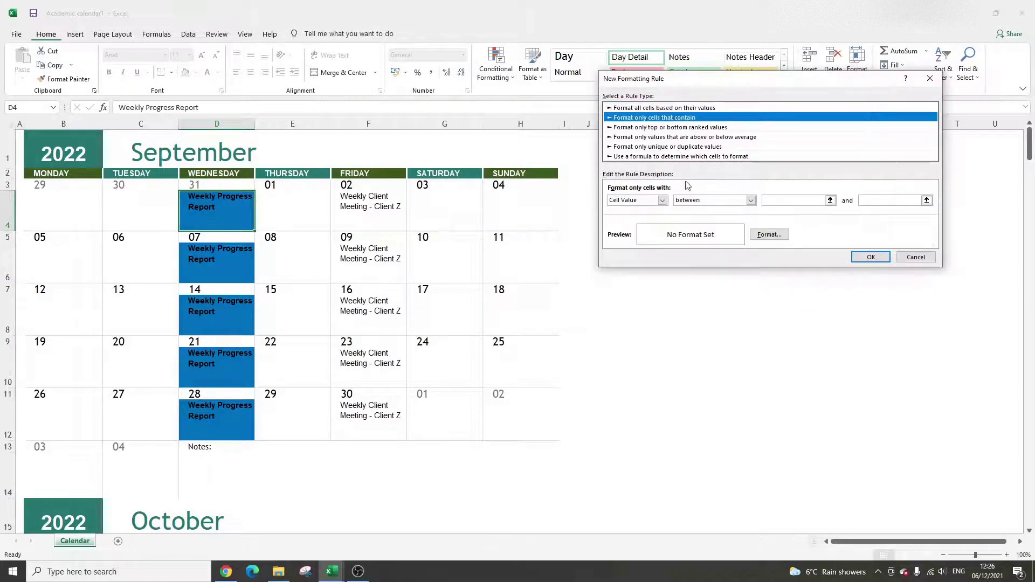
click(663, 199)
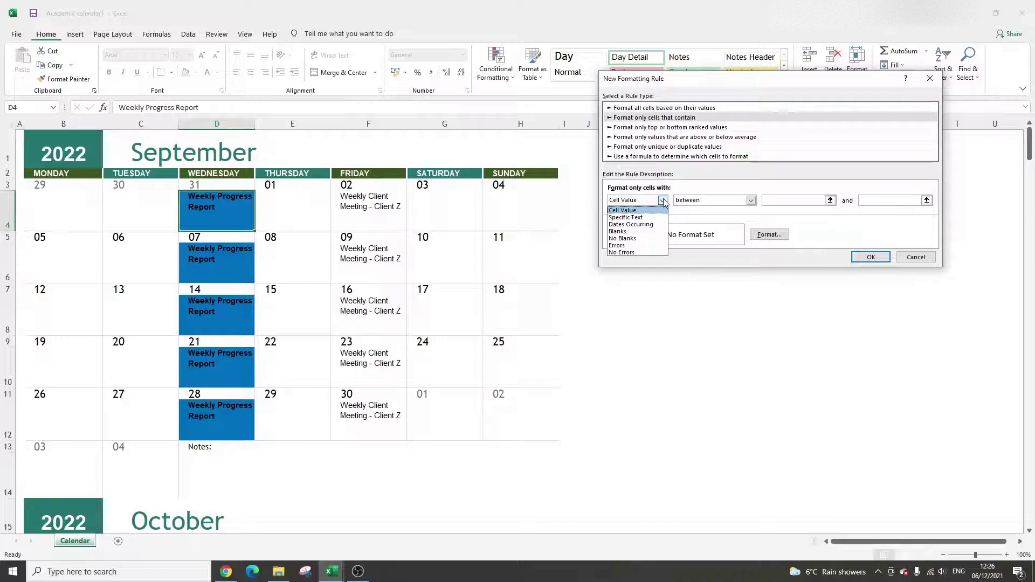
click(651, 217)
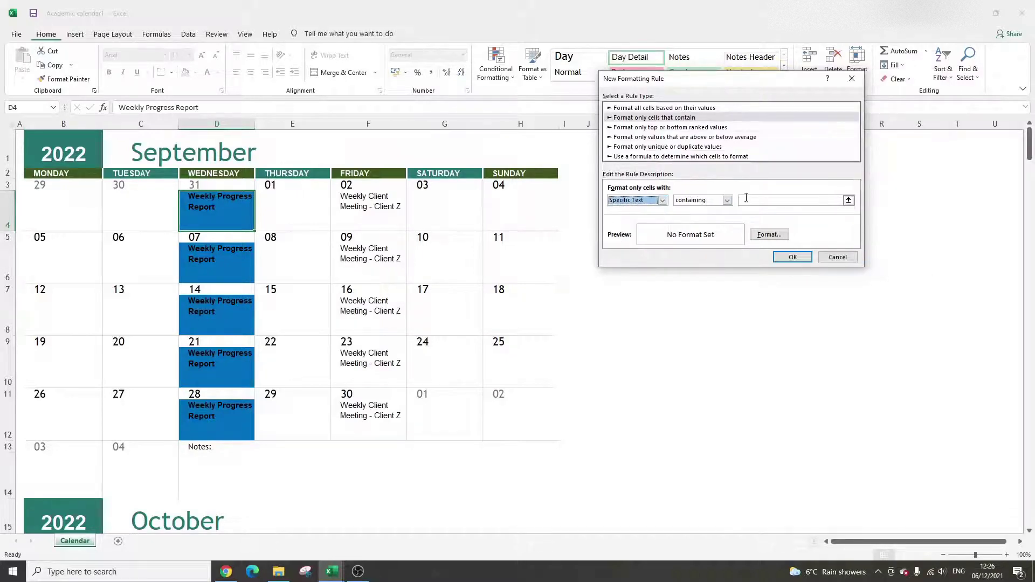
click(765, 201)
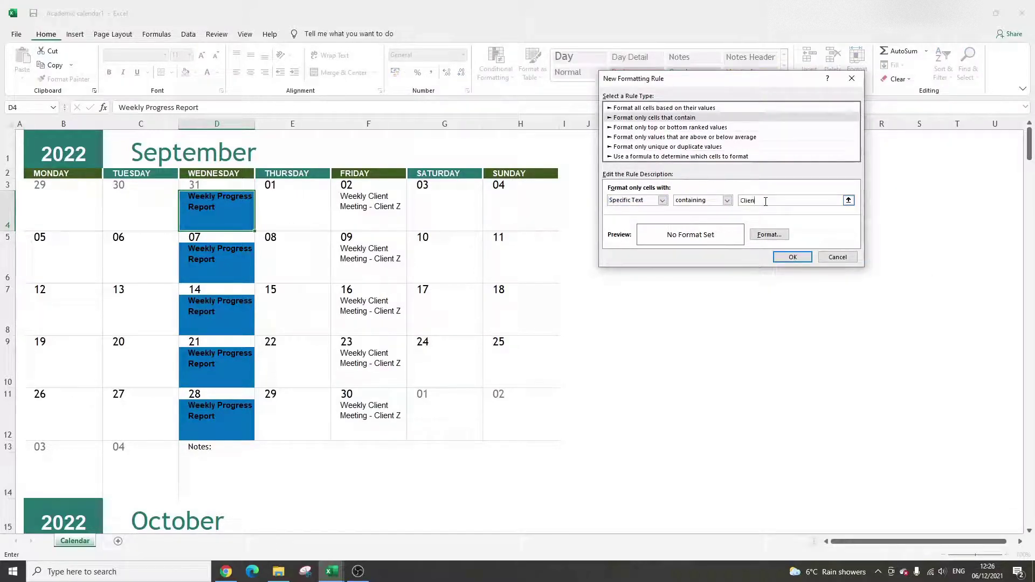
text(Client Meeting)
Step: Give the Client Meeting rule a golden-orange fill with an Italic font style and create the rule
click(769, 235)
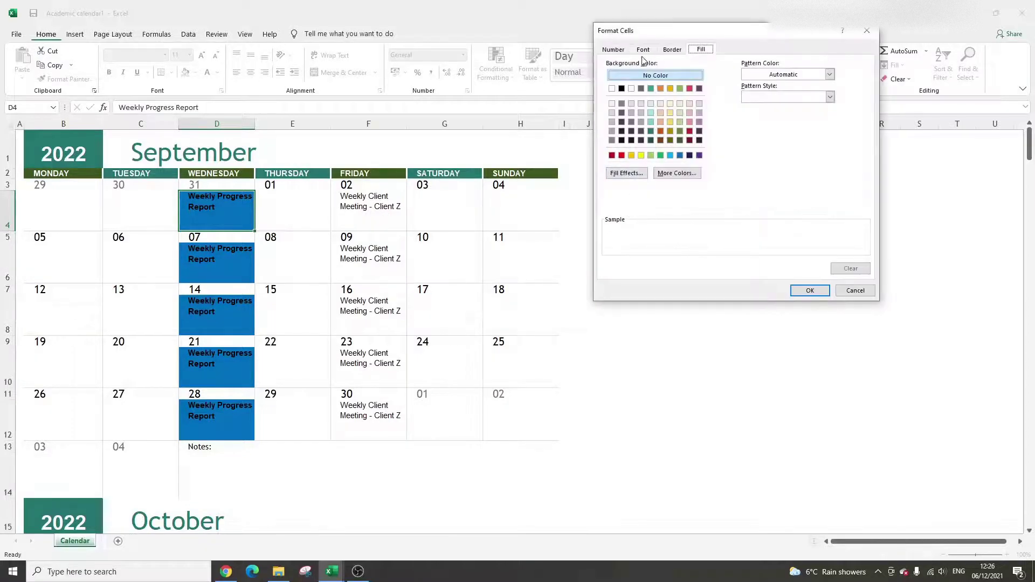
click(631, 157)
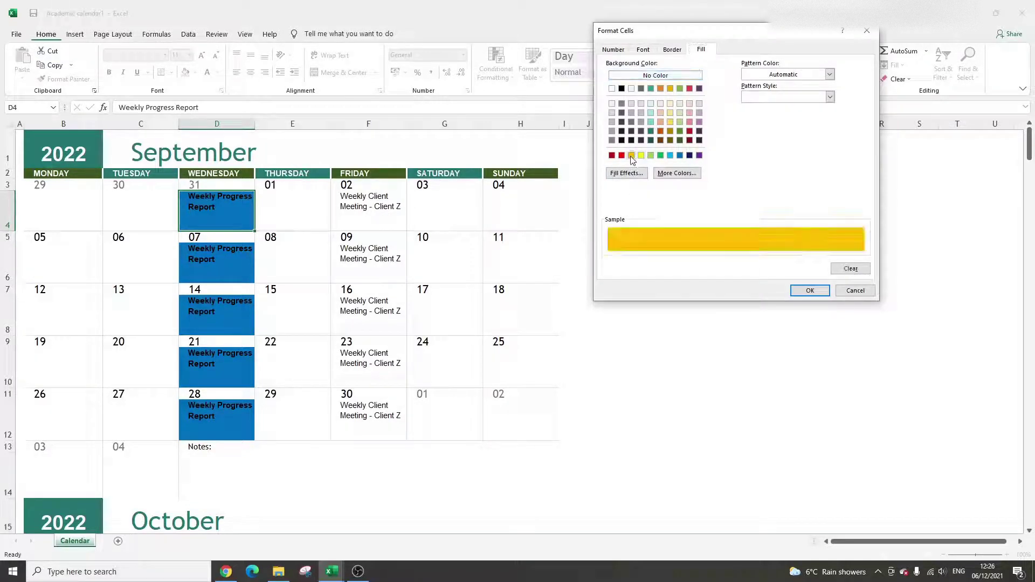
click(649, 51)
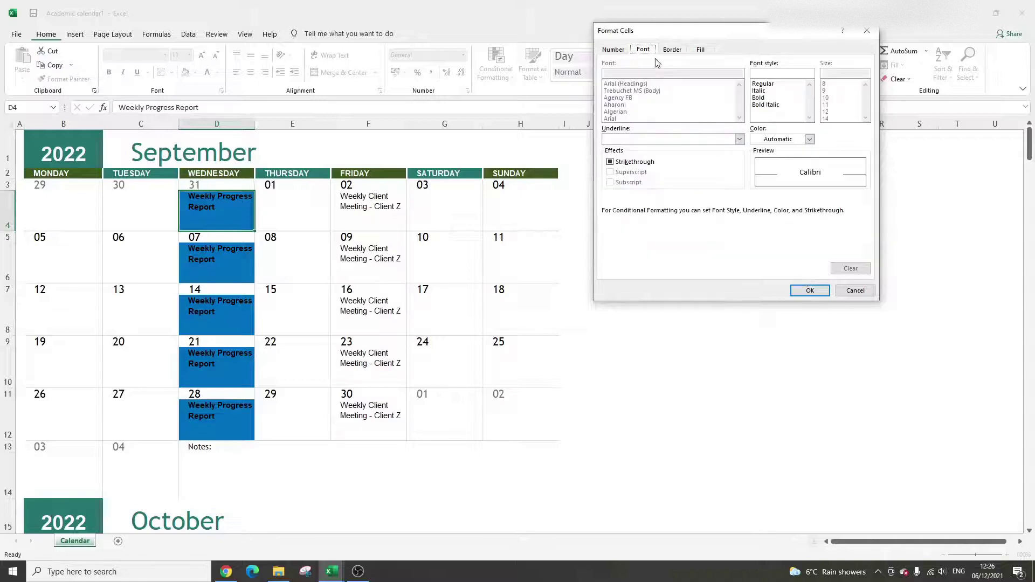
click(764, 91)
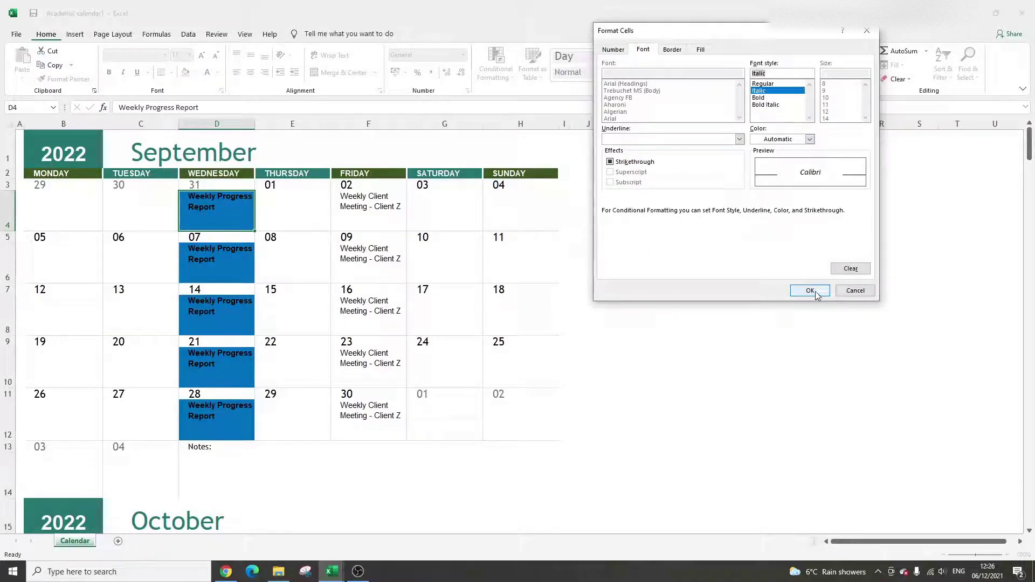
click(810, 291)
click(792, 257)
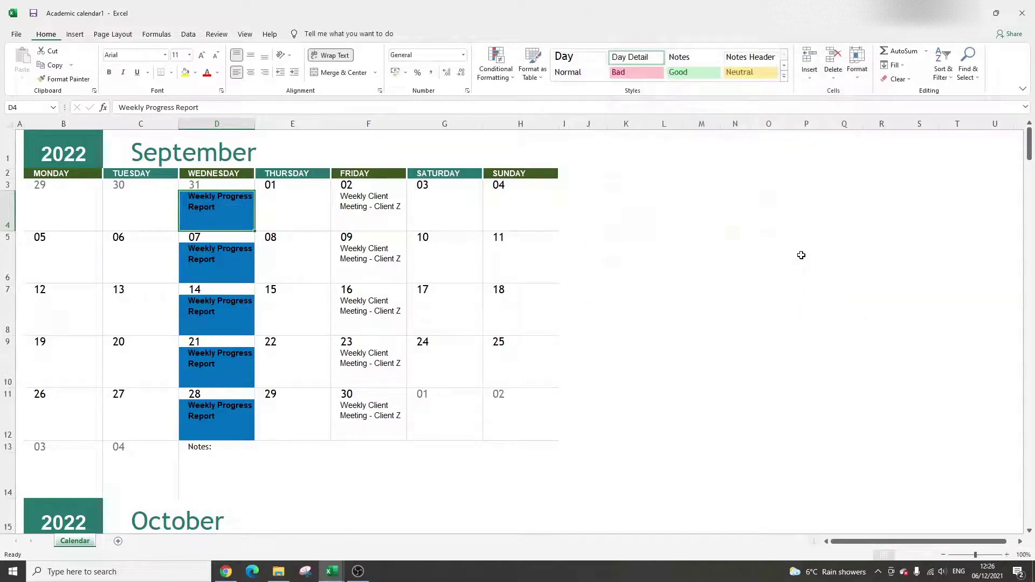
Step: Open the manager for the conditional formatting rules of the current selection
click(499, 79)
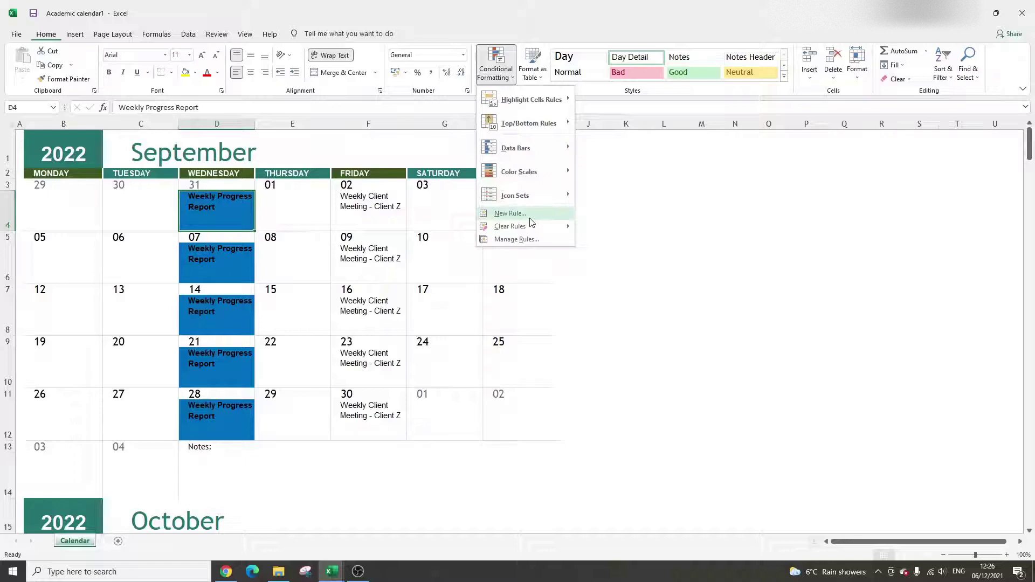
click(516, 239)
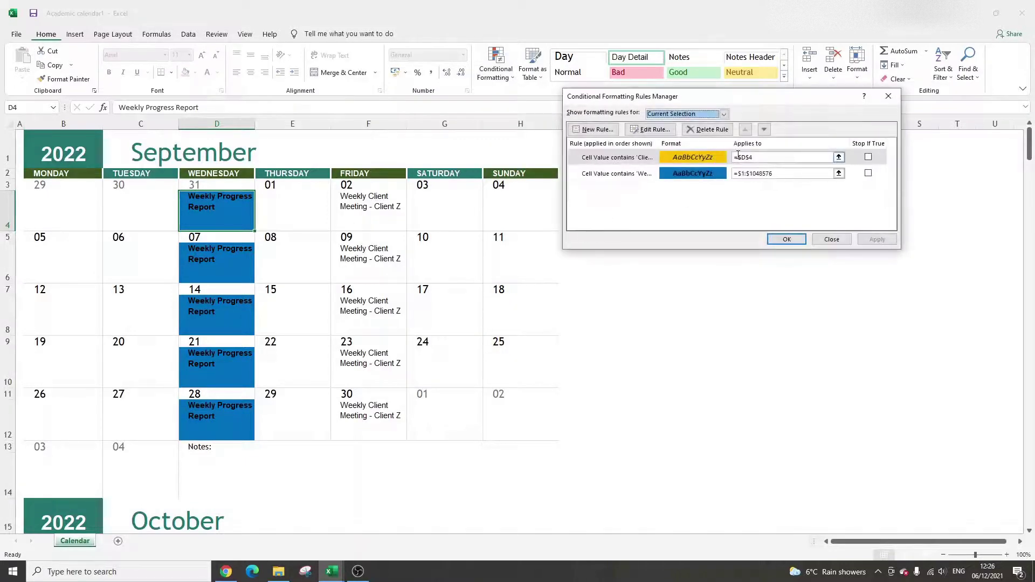
click(754, 156)
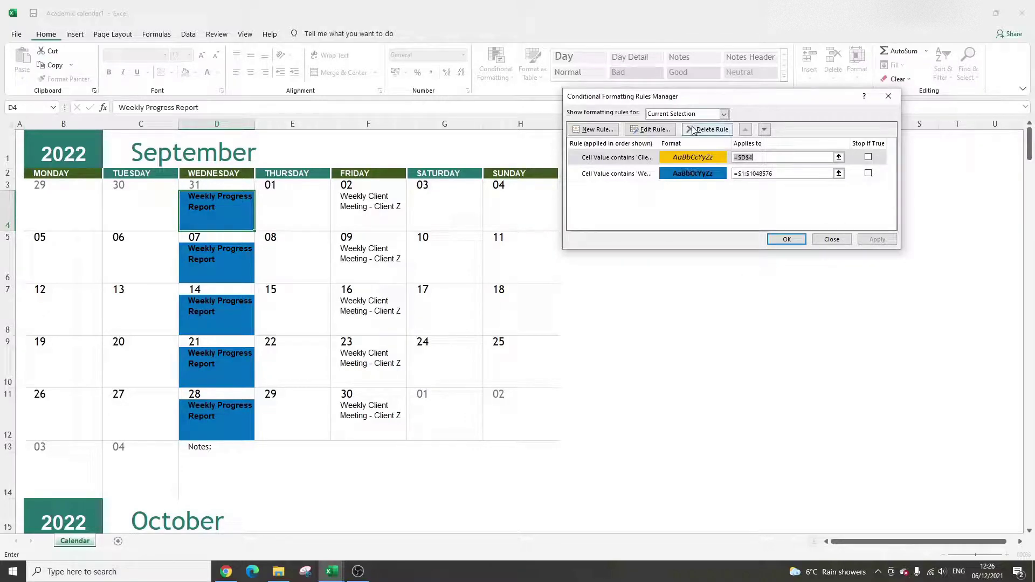
double_click(745, 156)
click(746, 156)
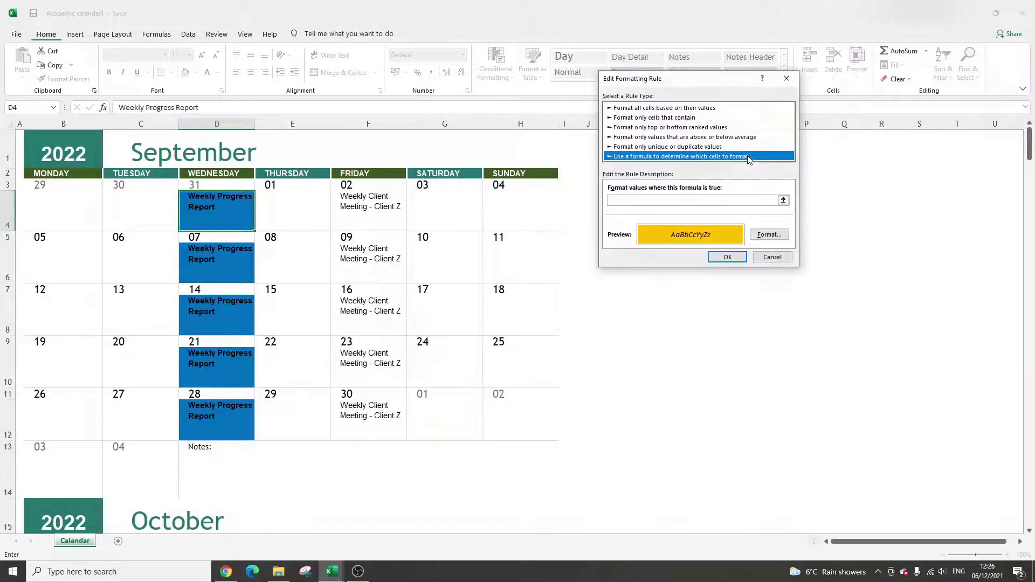
click(771, 255)
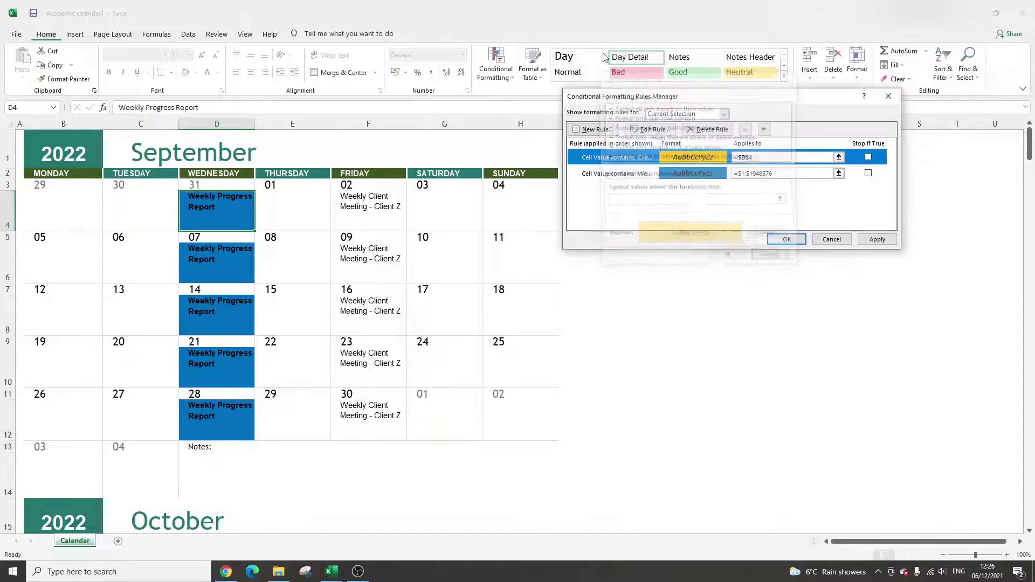
Step: Set the Client Meeting rule's applied range to the whole sheet, =$1:$1048576, and apply the change
click(767, 158)
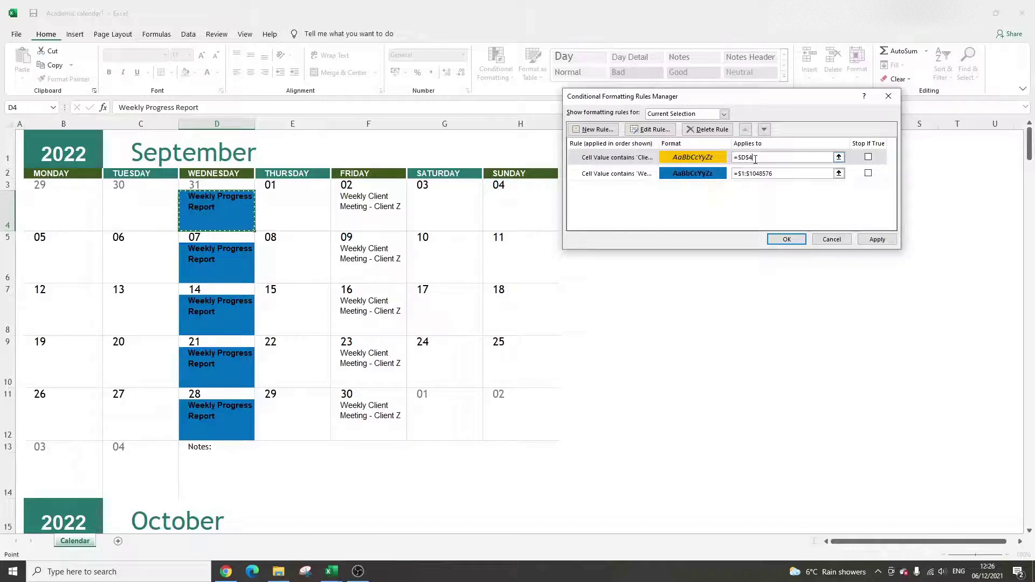
drag(754, 158, 732, 162)
key(BackSpace)
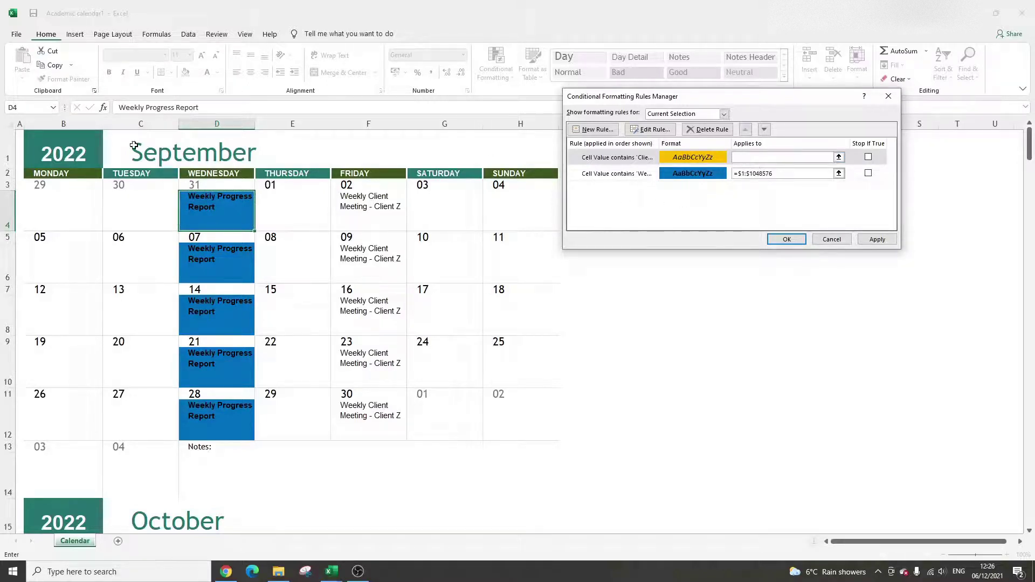
click(9, 122)
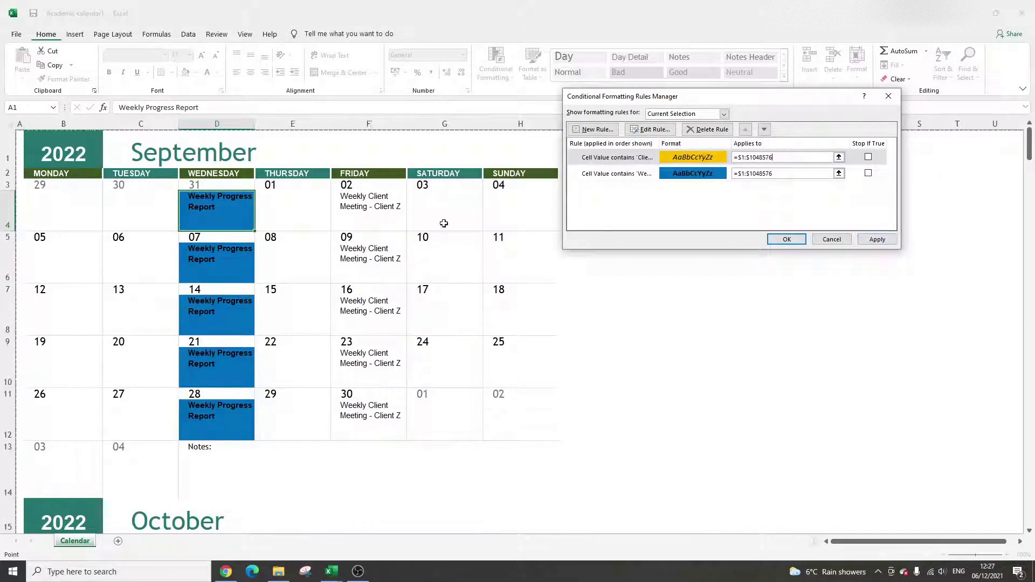
click(876, 240)
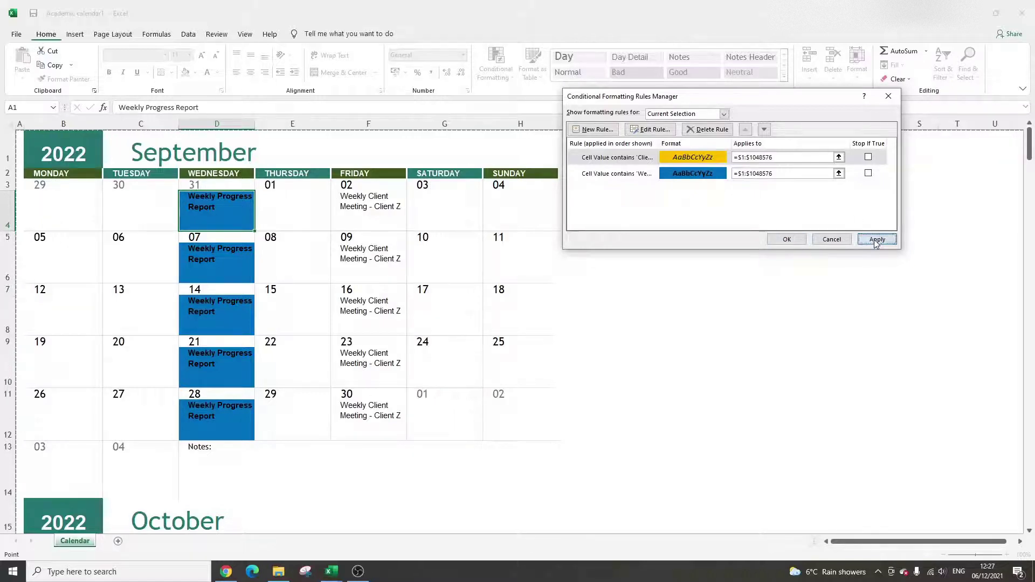
click(786, 239)
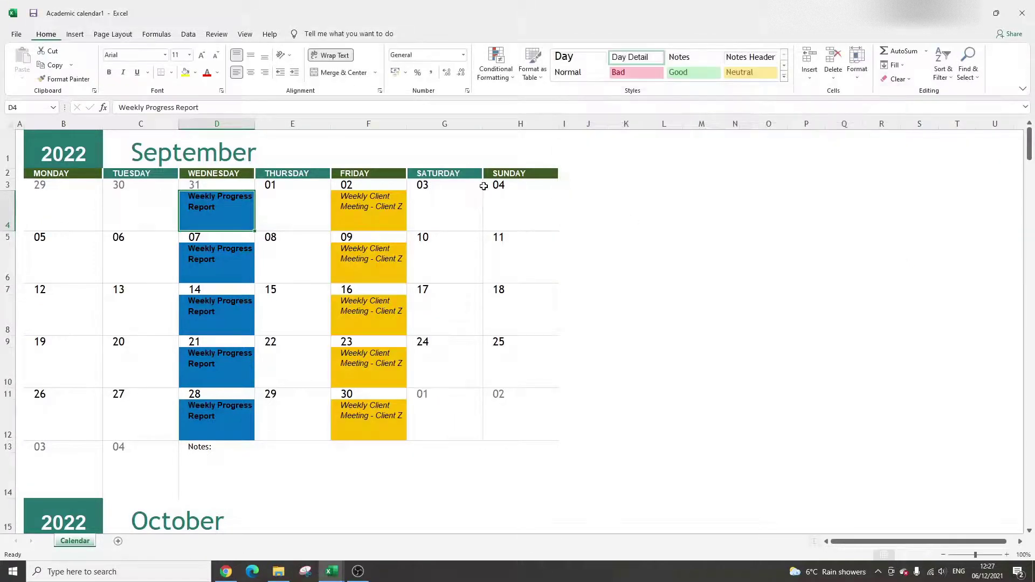
Step: Look through the monthly calendars below September 2022 as far as May 2023 and return to September
click(685, 248)
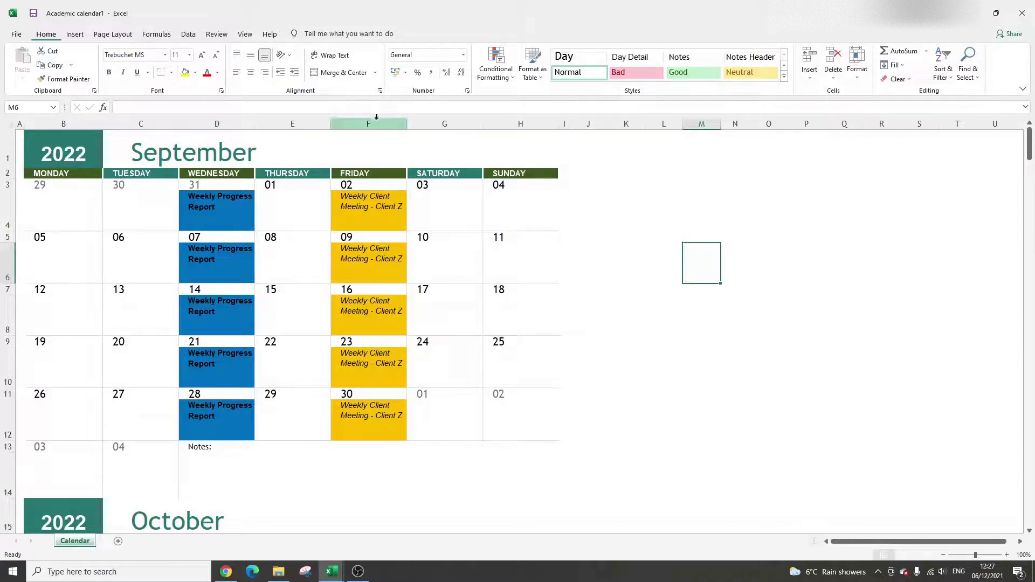
scroll(485, 201, down, 2)
scroll(543, 244, down, 7)
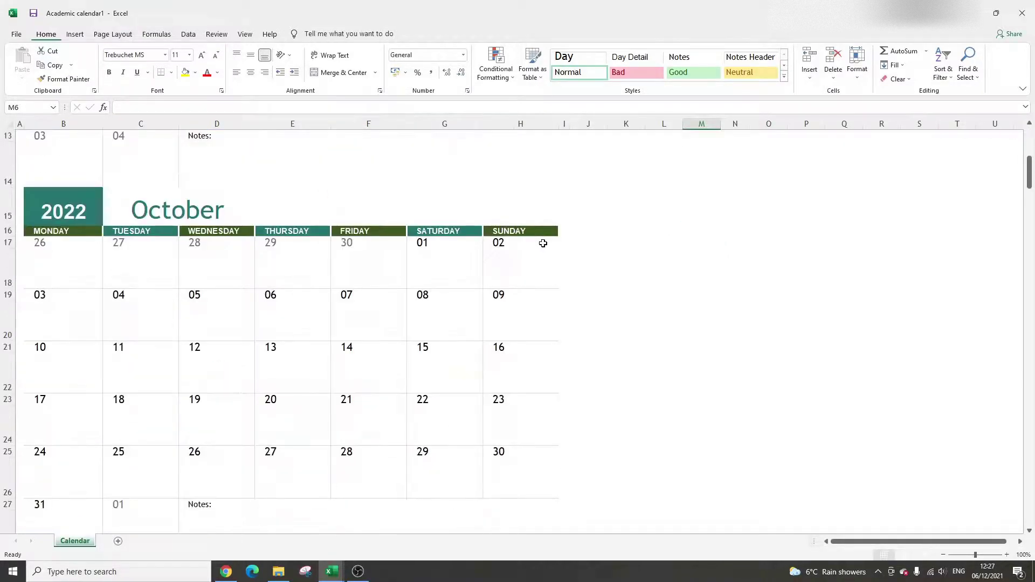
scroll(542, 243, down, 10)
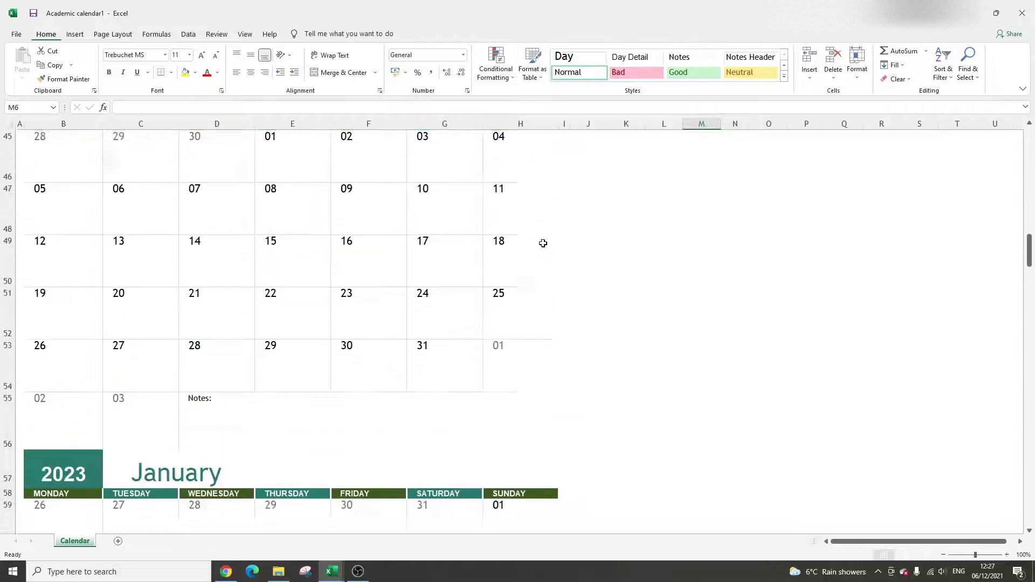
scroll(543, 244, down, 4)
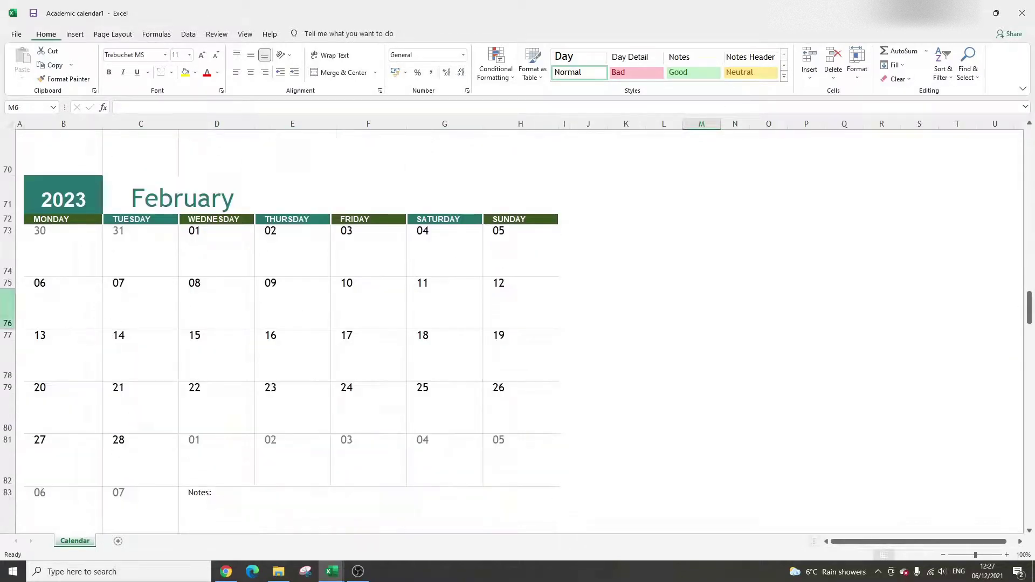
scroll(124, 256, down, 5)
scroll(124, 256, down, 9)
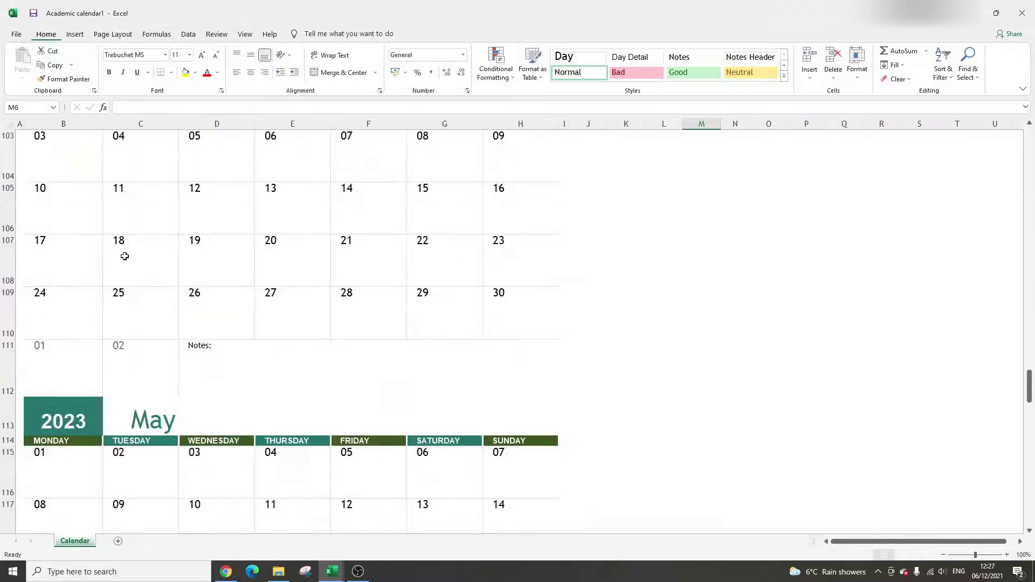
drag(1032, 399, 1030, 141)
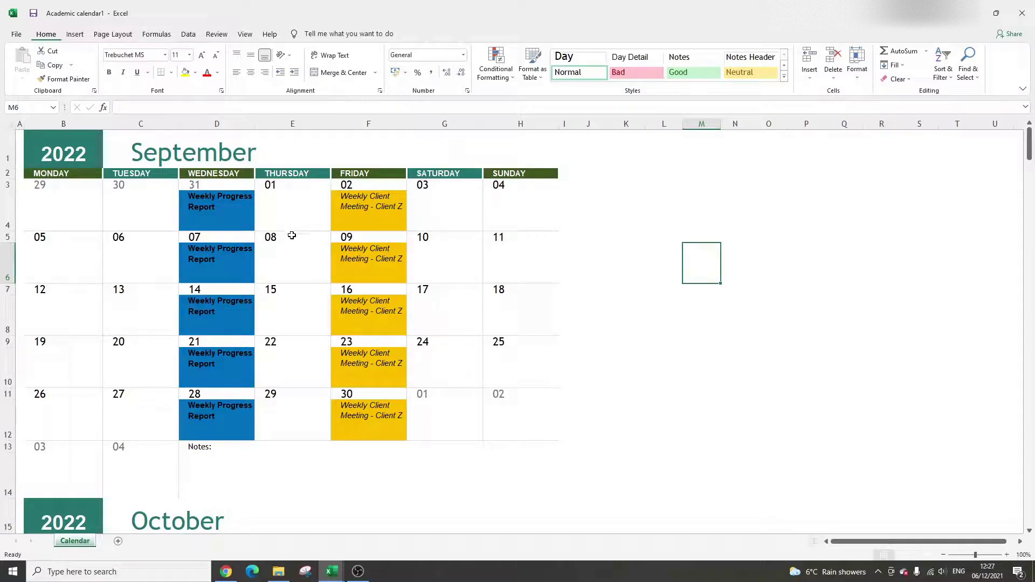
Step: Check the print preview of the September calendar page and return to the sheet
click(17, 36)
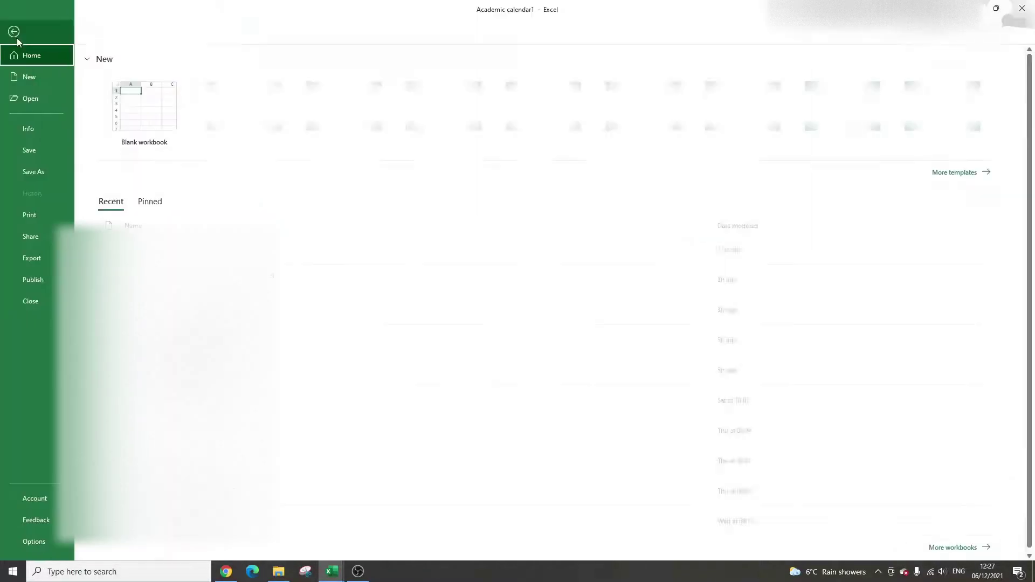
click(41, 218)
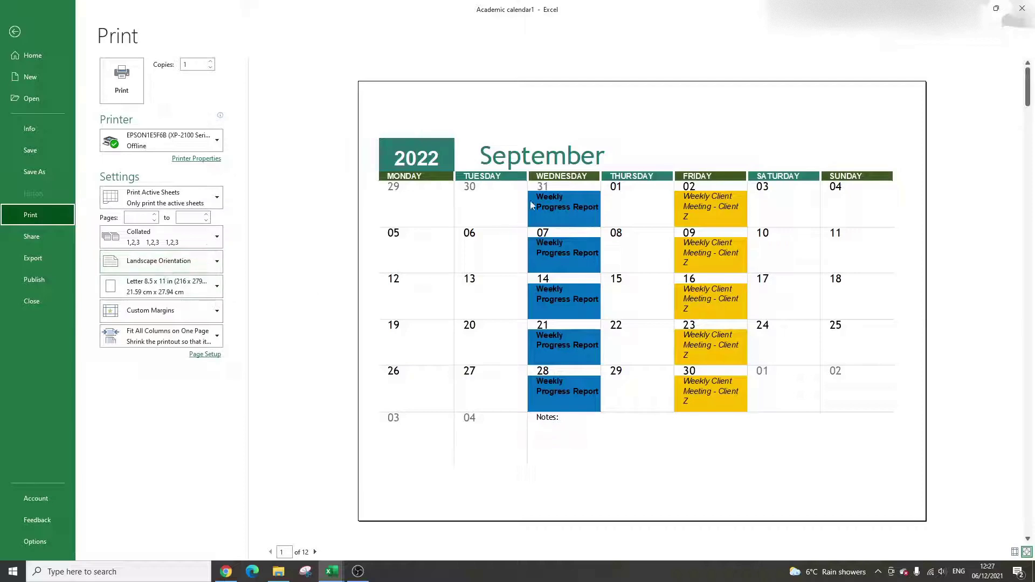
click(39, 25)
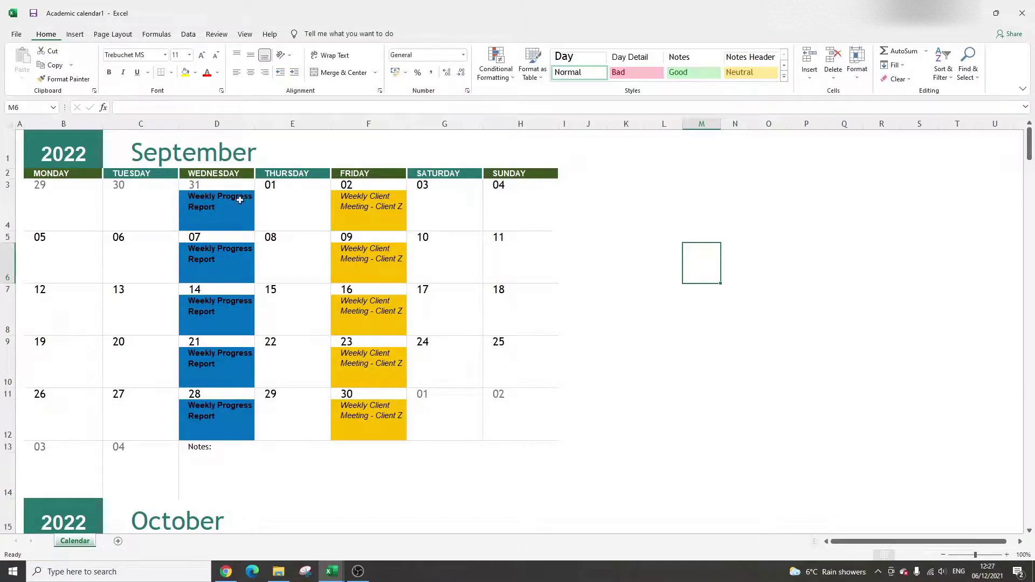
Step: Examine the September start month cell and the list of week start days in cell B2
click(132, 154)
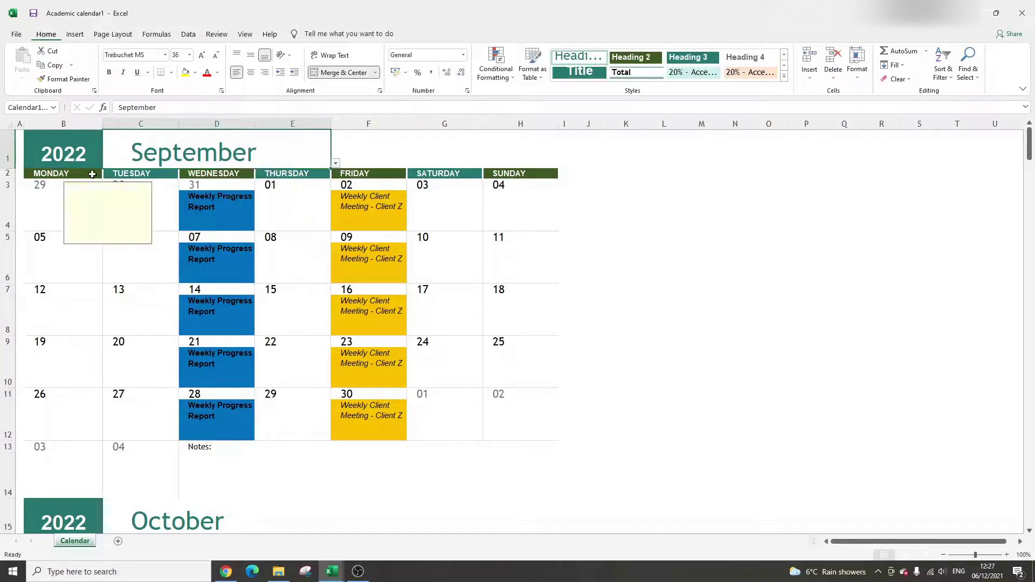
click(92, 173)
click(108, 173)
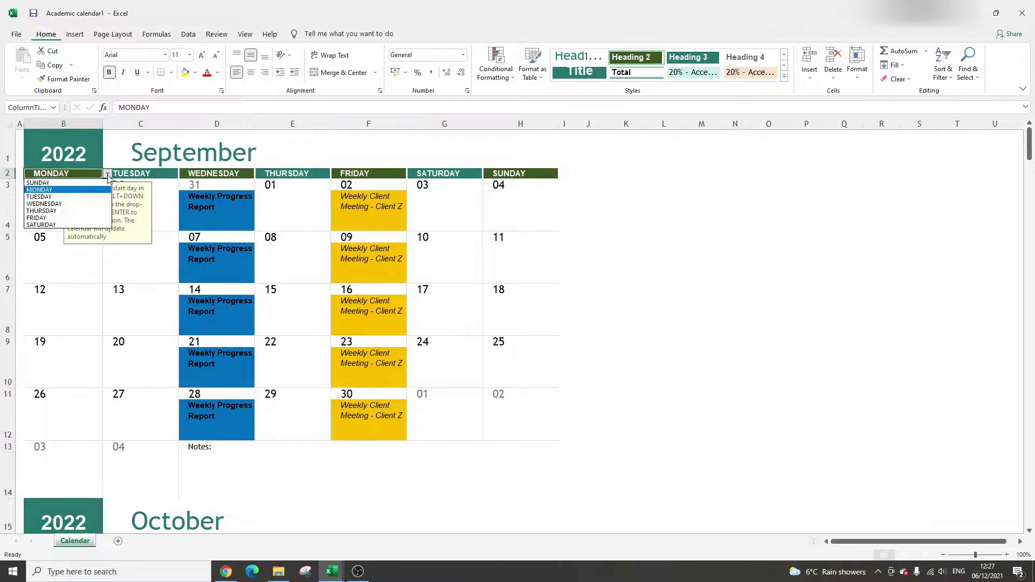
click(108, 175)
click(701, 185)
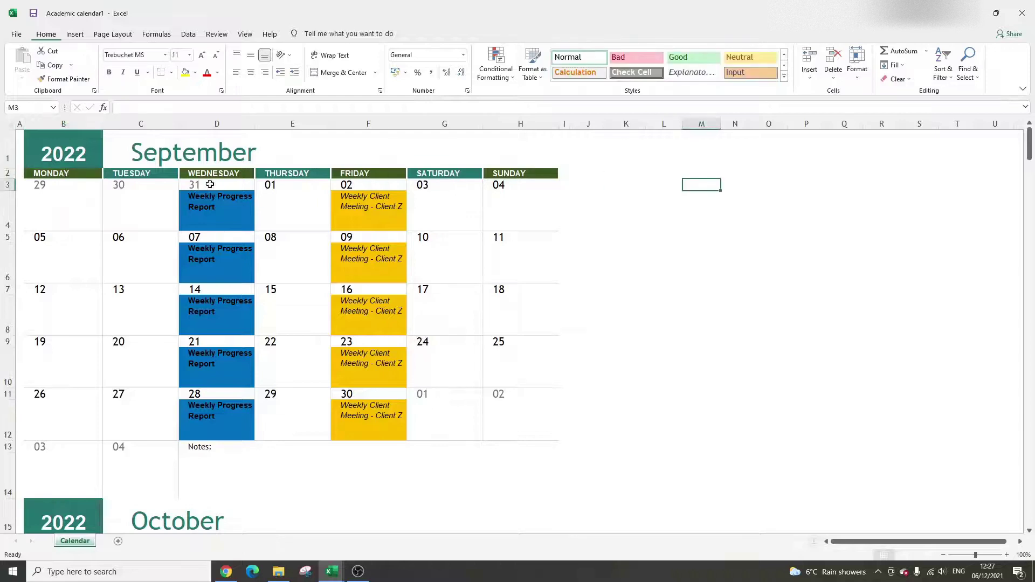
Step: Inspect the weekday header cells in row 2 and the start month cell for their input notes
click(73, 172)
click(131, 173)
click(215, 173)
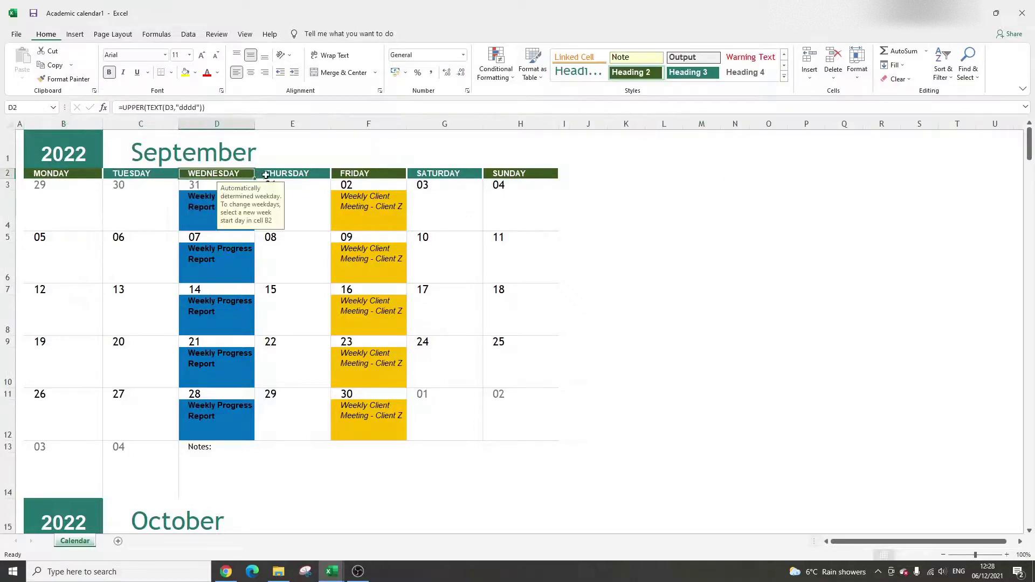
click(291, 173)
click(367, 173)
click(439, 173)
click(518, 151)
click(188, 151)
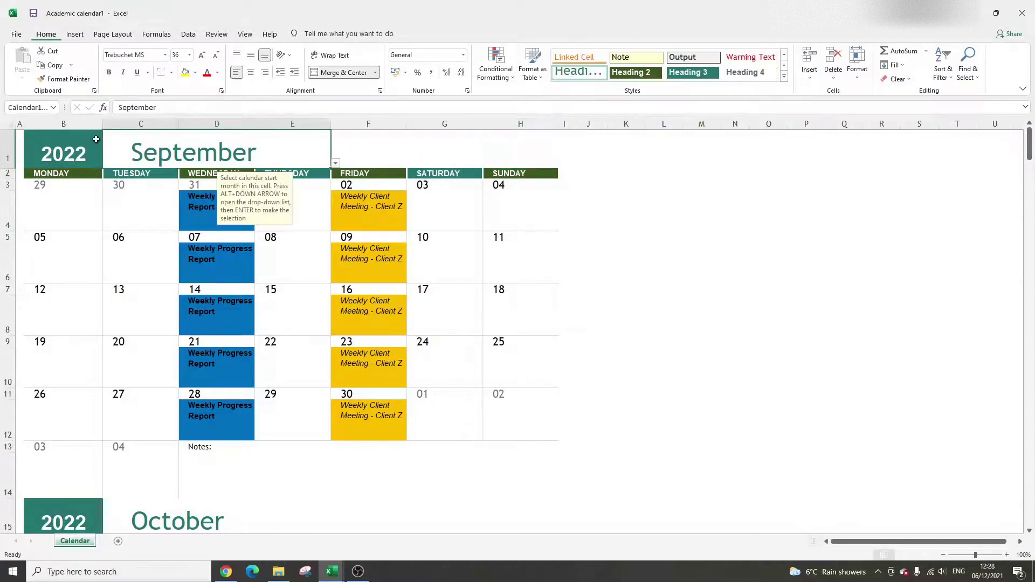
scroll(322, 245, down, 2)
scroll(172, 157, up, 2)
drag(640, 163, 912, 152)
click(745, 173)
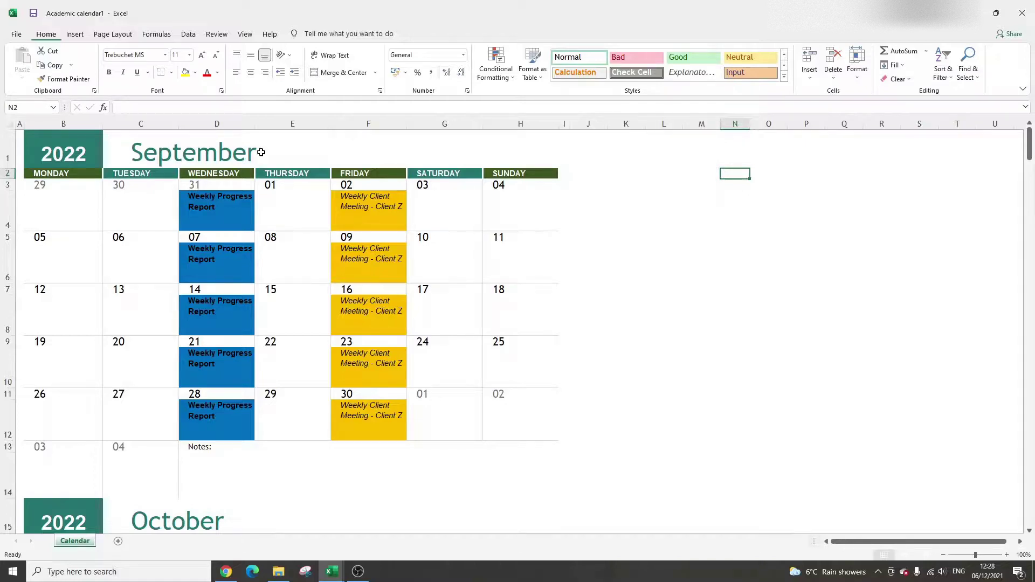
Step: Set the calendar's week start day in cell B2 to SUNDAY
click(261, 153)
click(74, 173)
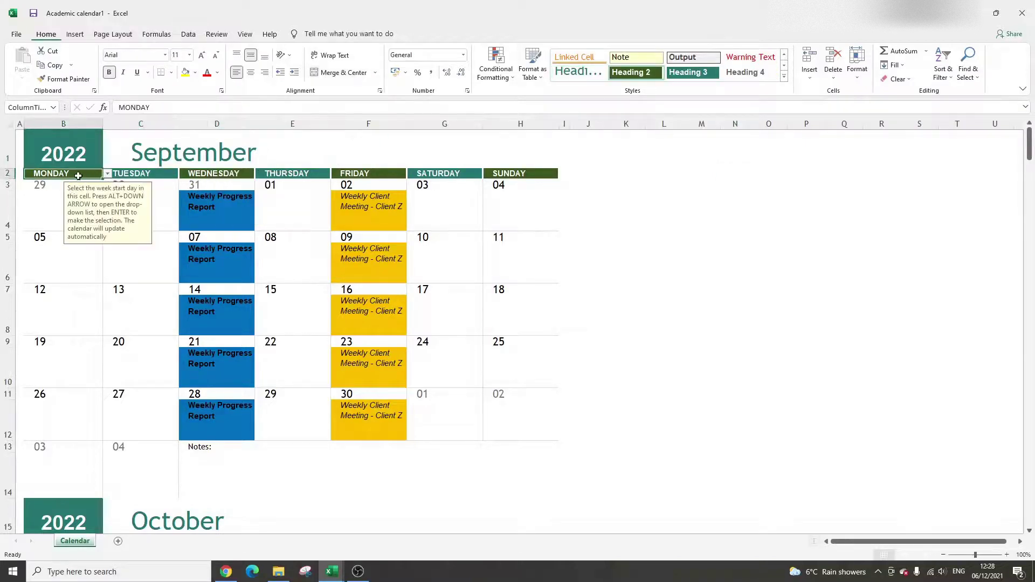
click(135, 174)
click(66, 174)
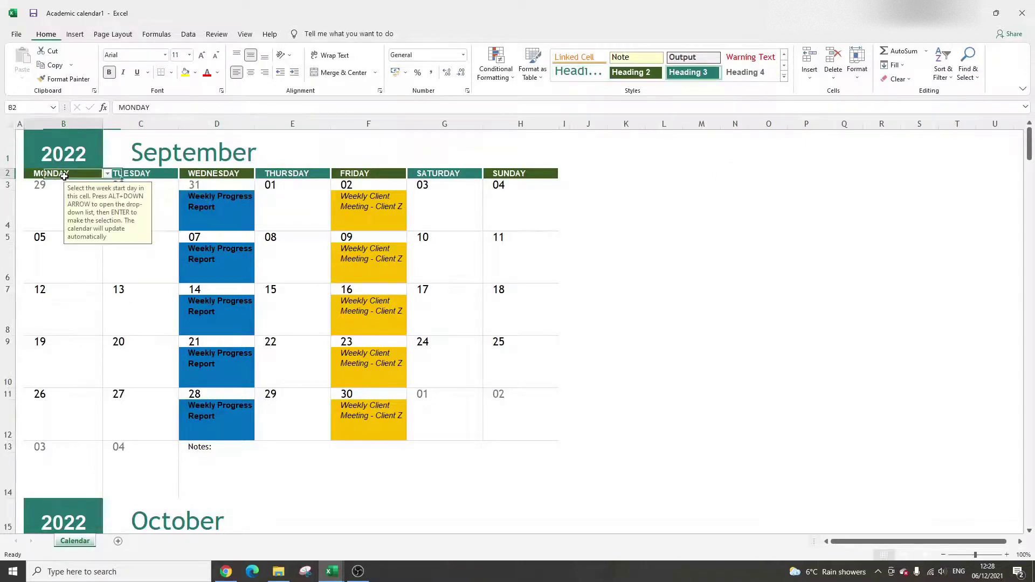
click(108, 174)
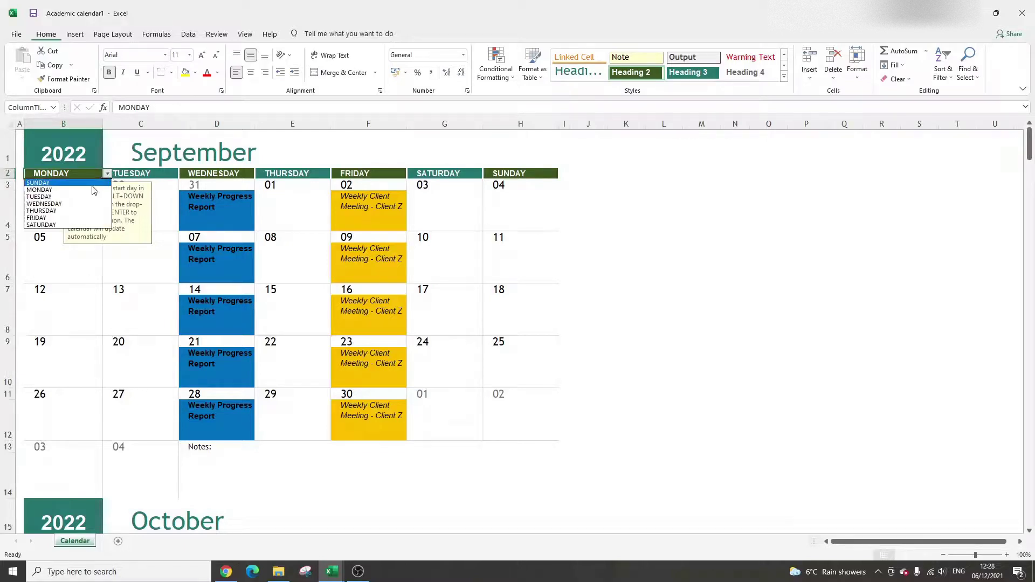
click(101, 182)
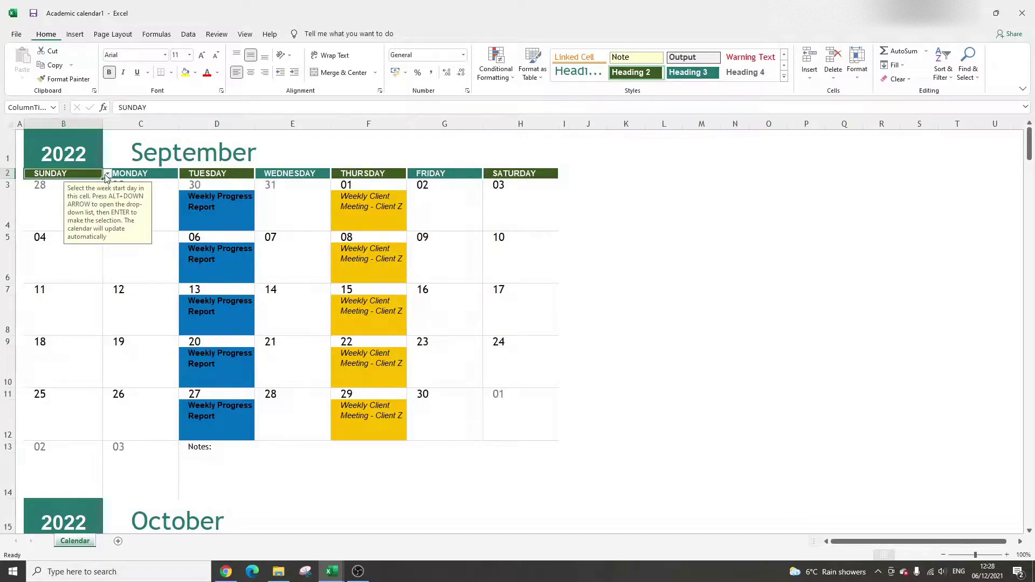
click(60, 192)
click(56, 174)
click(57, 189)
click(58, 174)
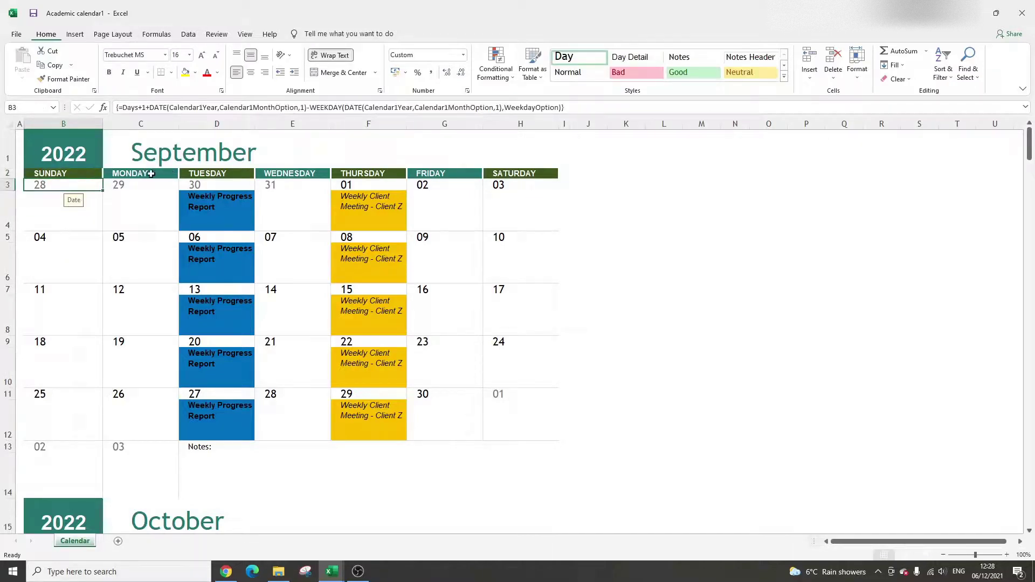
Step: Change the week start day in cell B2 of the September calendar to THURSDAY
drag(150, 173, 520, 173)
click(613, 206)
click(79, 175)
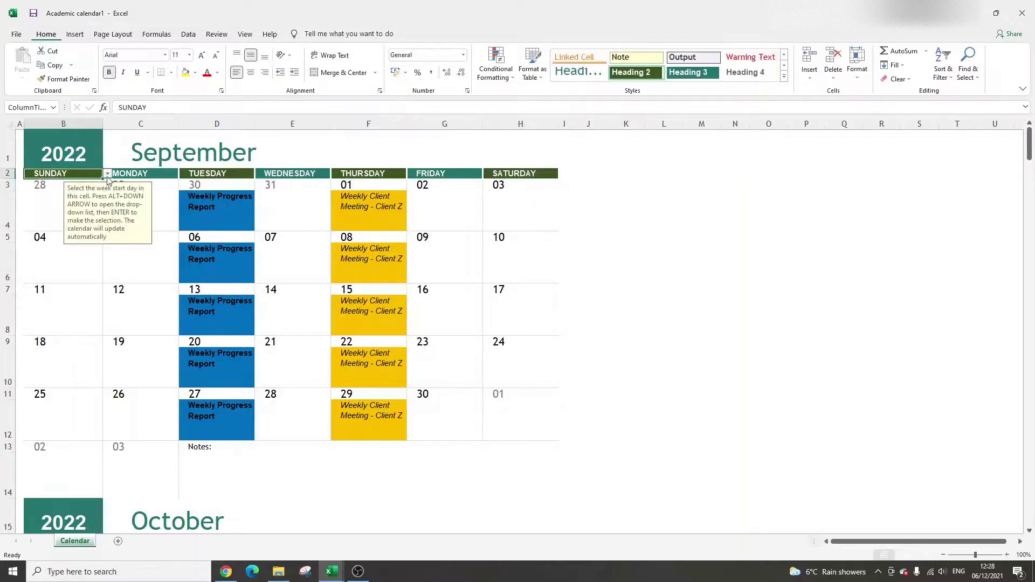
click(106, 174)
click(64, 215)
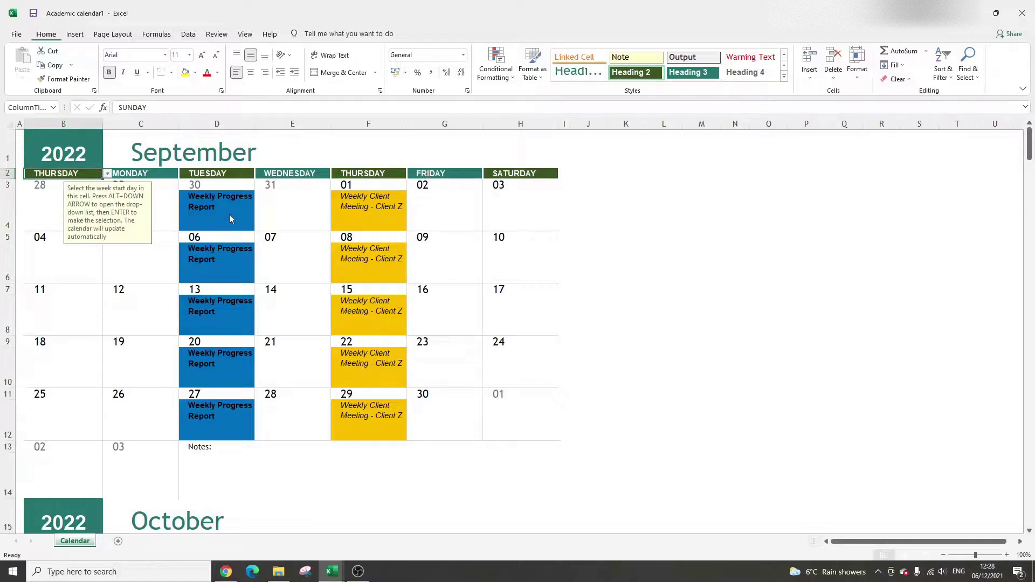
click(661, 262)
Step: Set the September calendar's week start day in cell B2 to MONDAY
click(82, 177)
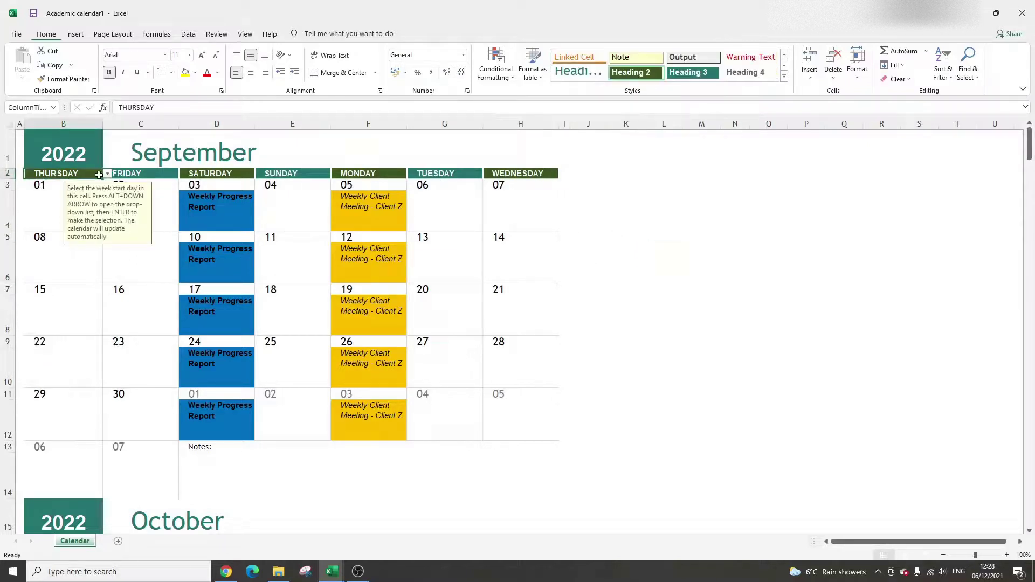
click(106, 174)
click(89, 193)
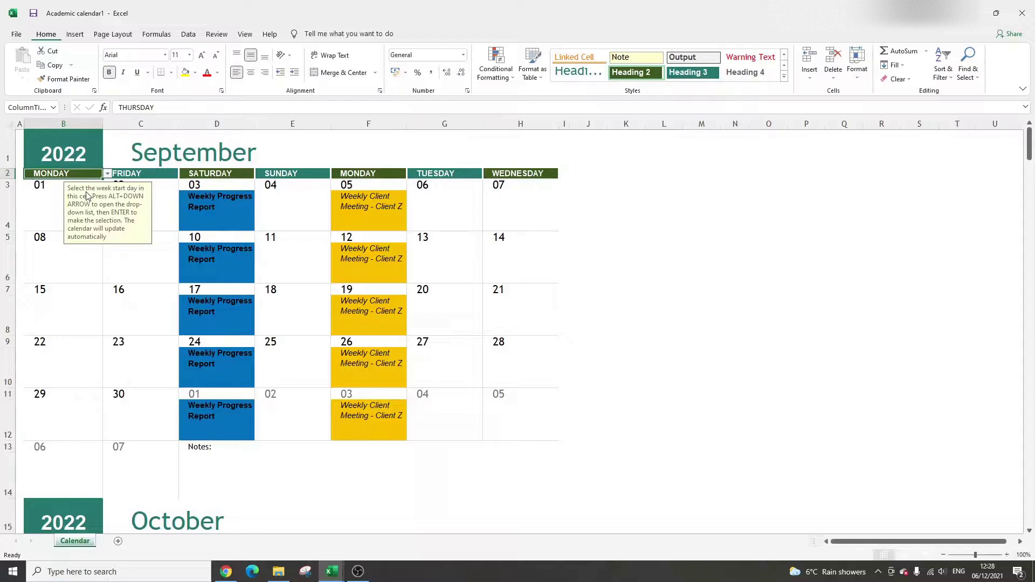
click(628, 253)
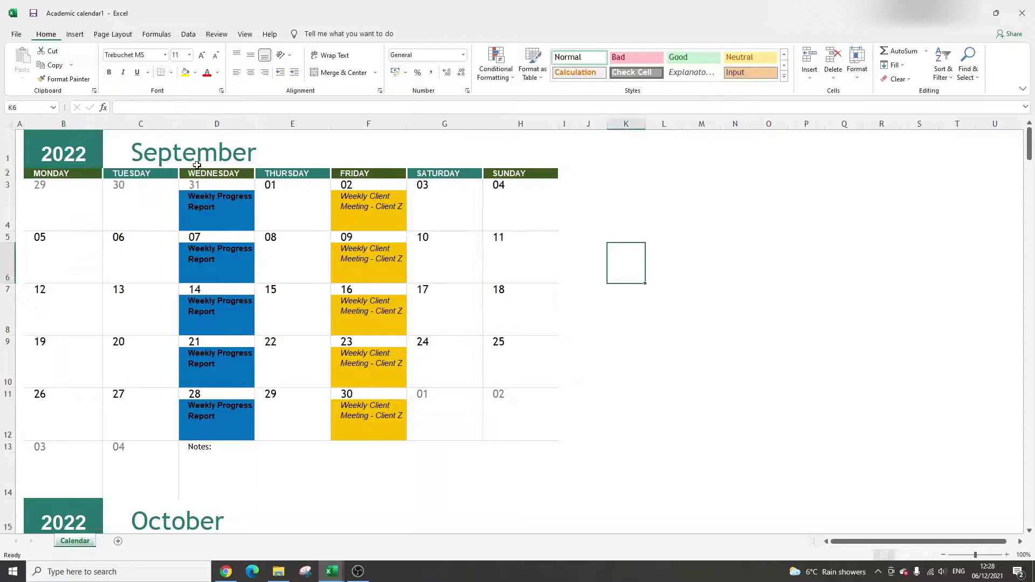
Step: Search the online templates for new workbooks using the term "calender"
click(21, 37)
click(38, 75)
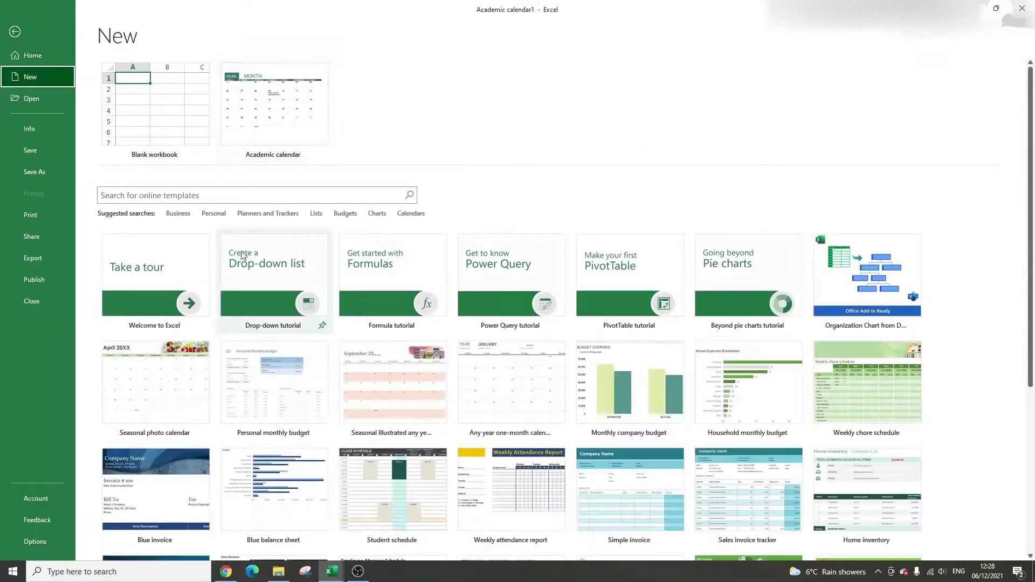
click(145, 201)
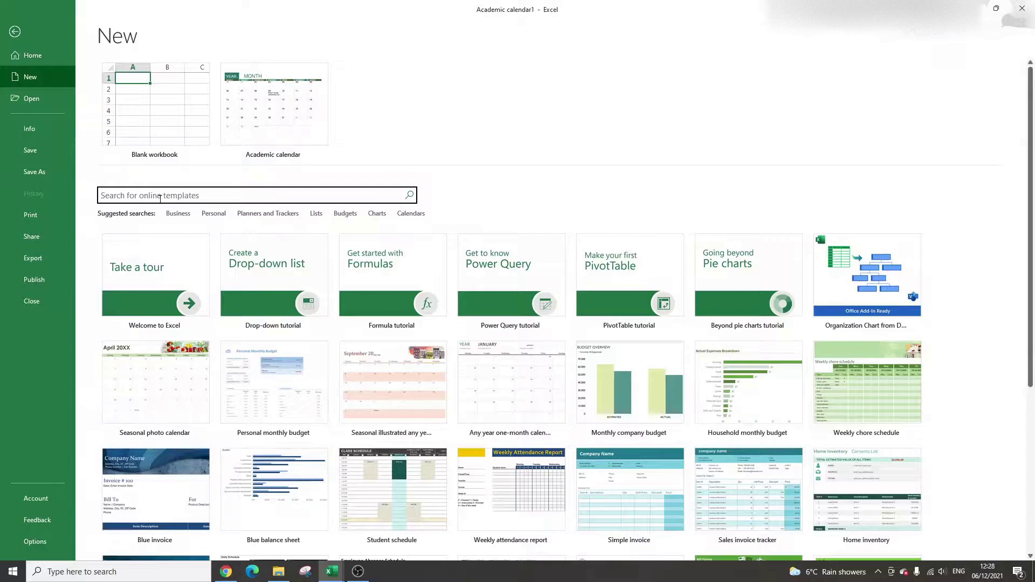
text(calender)
key(Return)
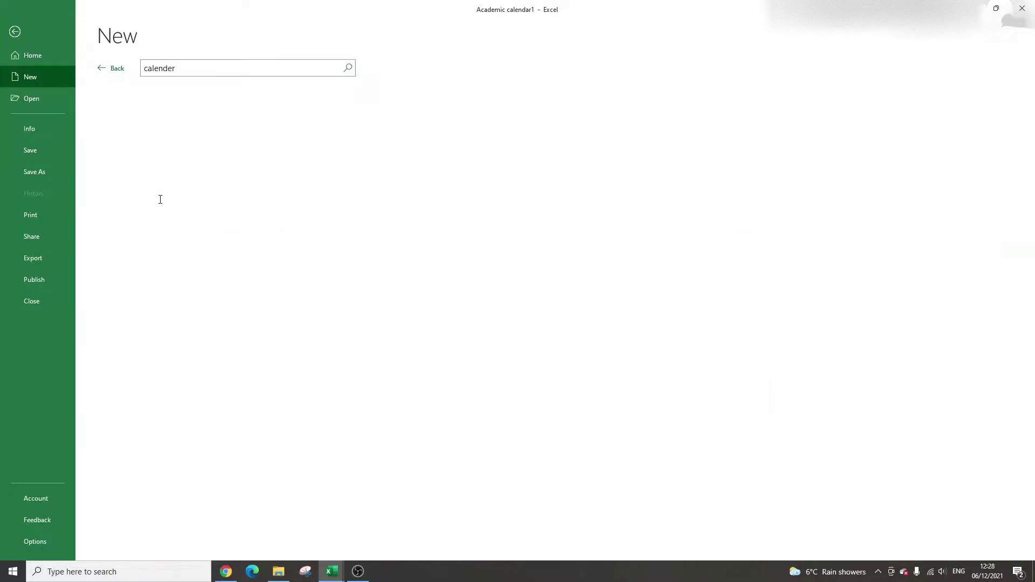